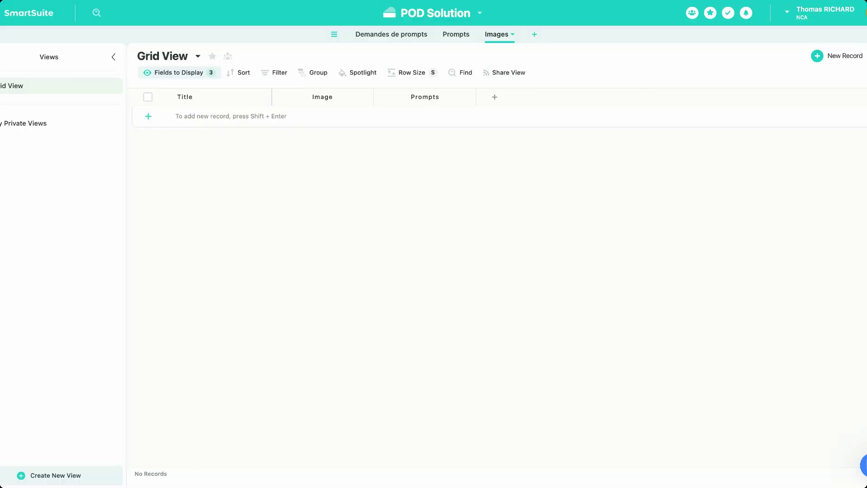
- Review the Demandes de prompts table's form and grid views, plus the Prompts and Images tables in POD Solution
click(388, 36)
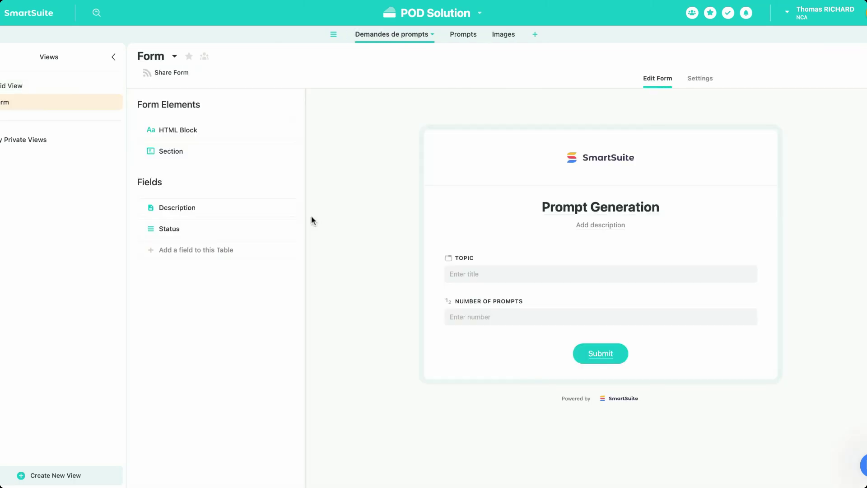
click(36, 86)
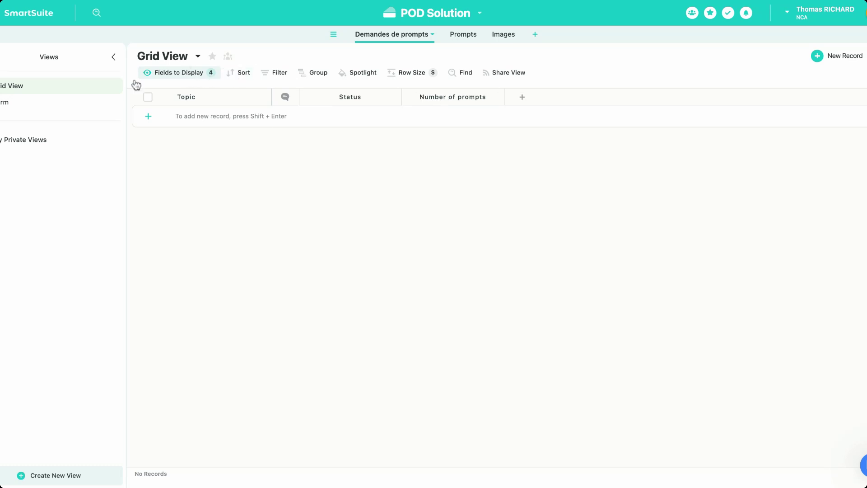
click(34, 103)
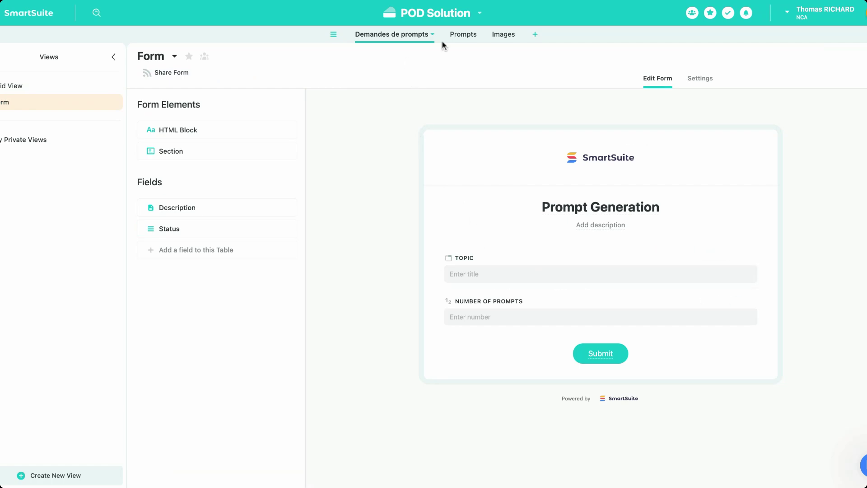
click(454, 36)
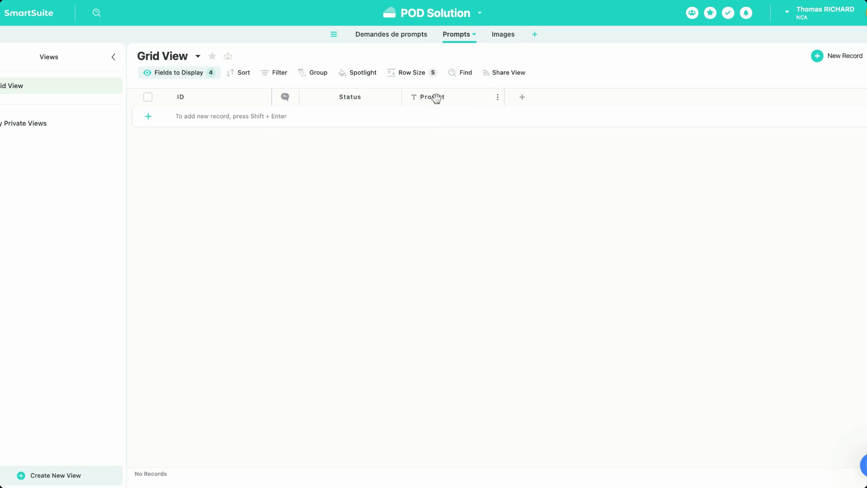
click(499, 40)
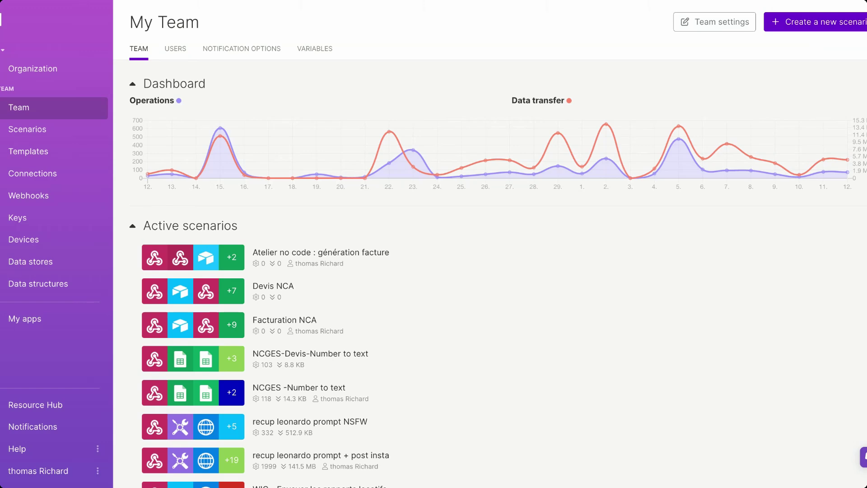
- Switch to Make, create a new scenario with the SmartSuite Watch New Records trigger, and start creating its webhook
click(812, 22)
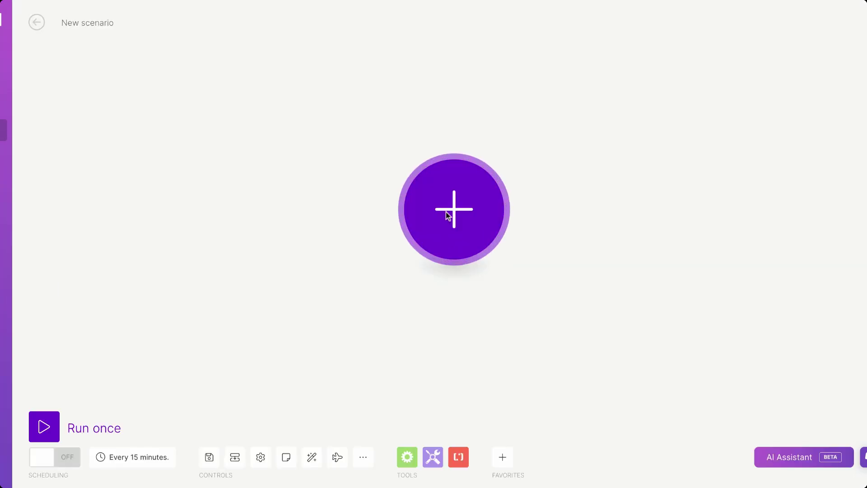
click(446, 212)
text(sm)
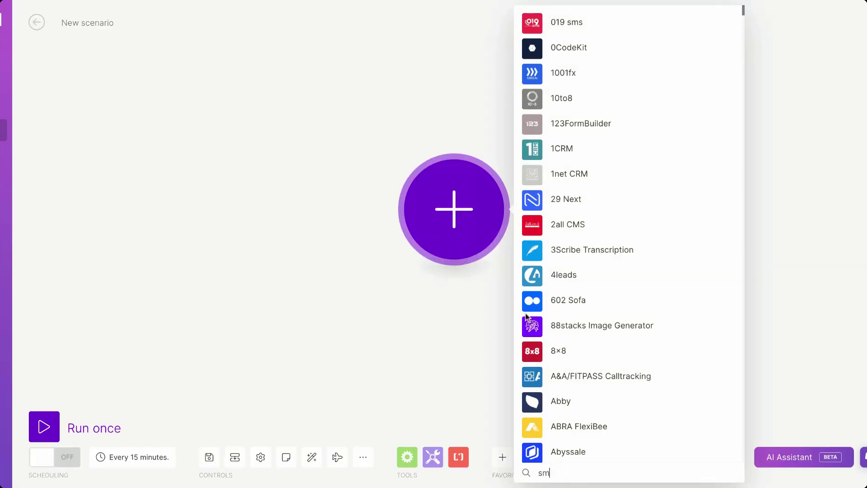
text(art)
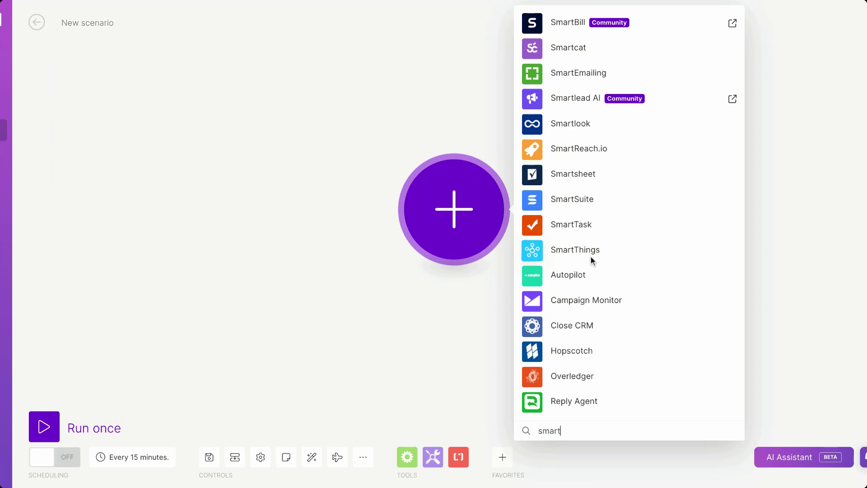
text(sui)
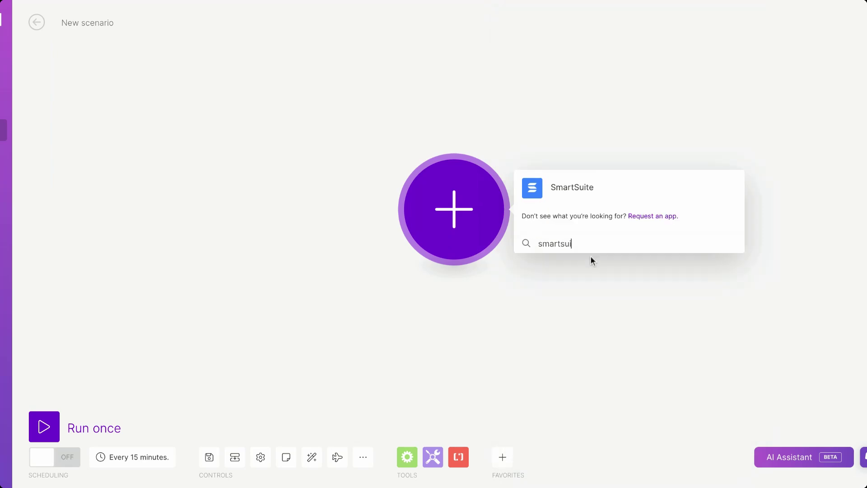
click(582, 188)
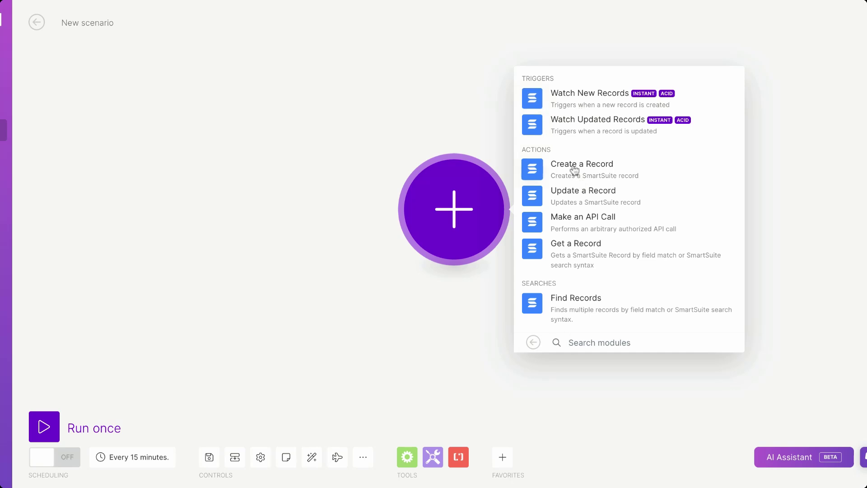
click(593, 103)
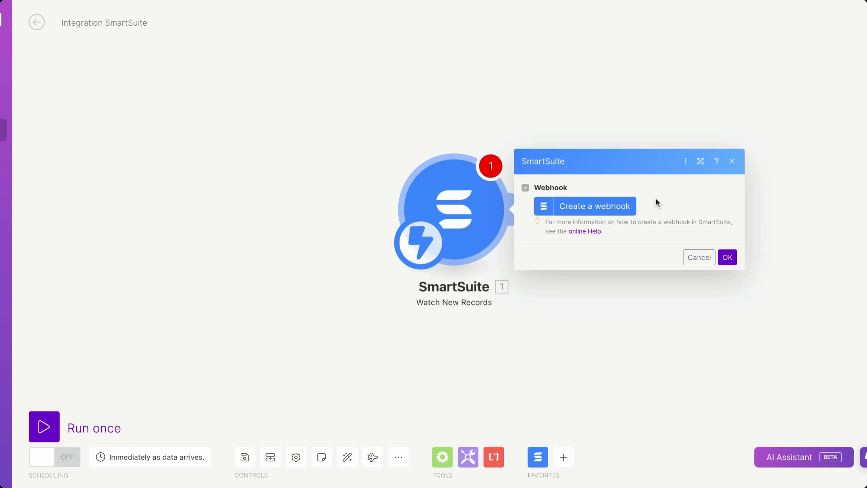
click(596, 204)
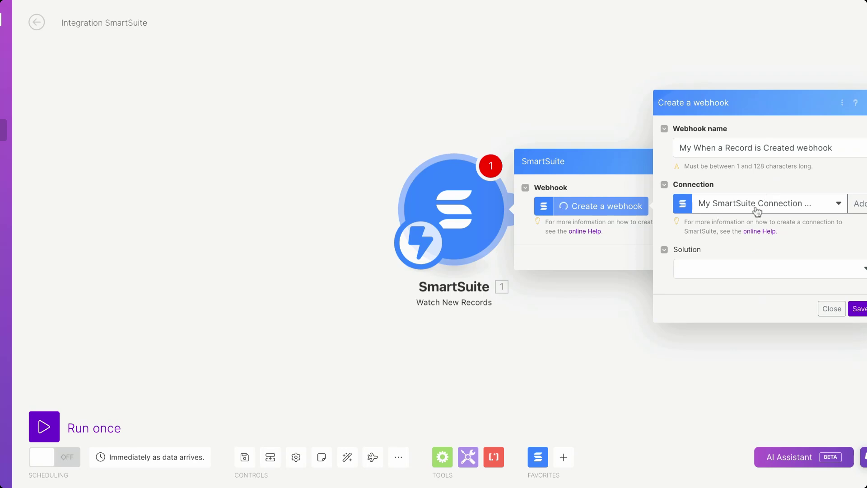
- Open the webhook's new-connection form and look up the API token in the SmartSuite profile
click(859, 213)
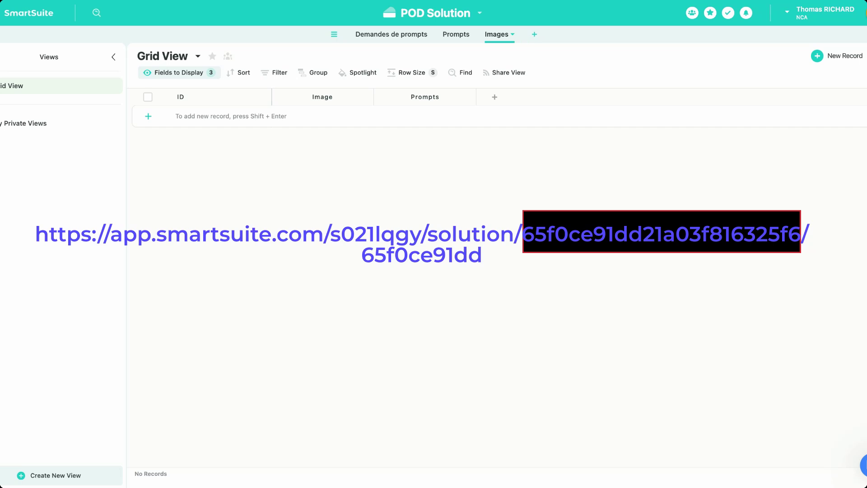
click(813, 13)
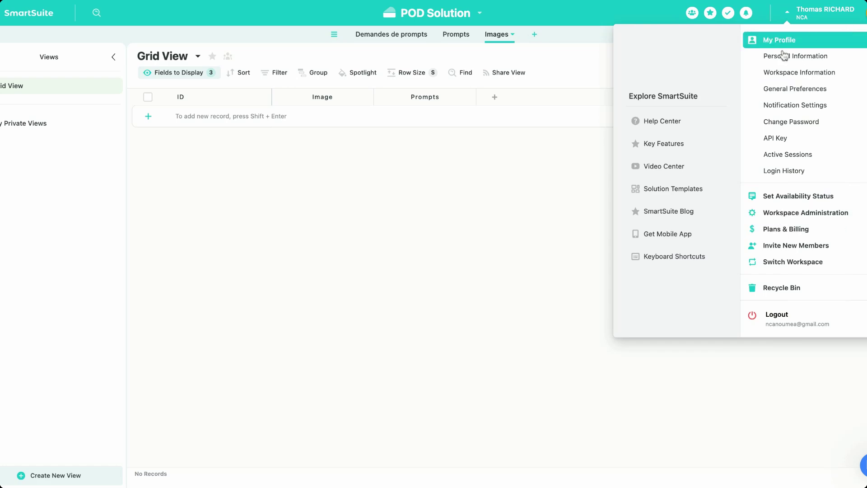
click(784, 139)
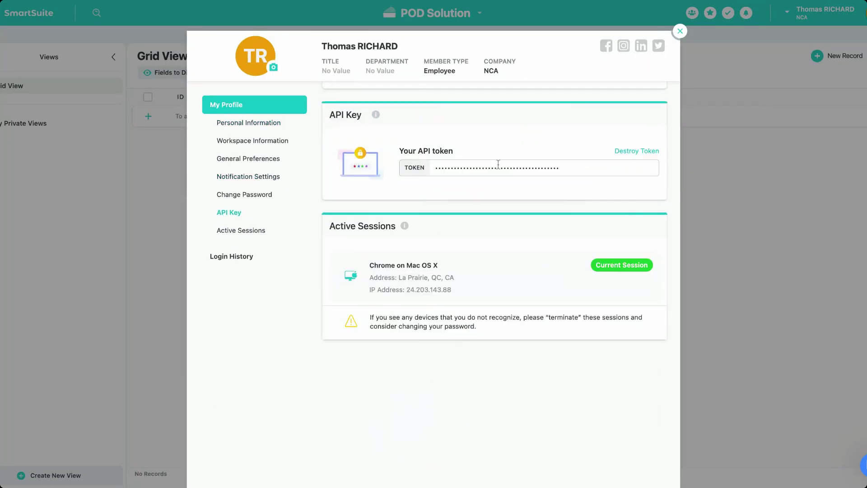
click(516, 166)
click(680, 32)
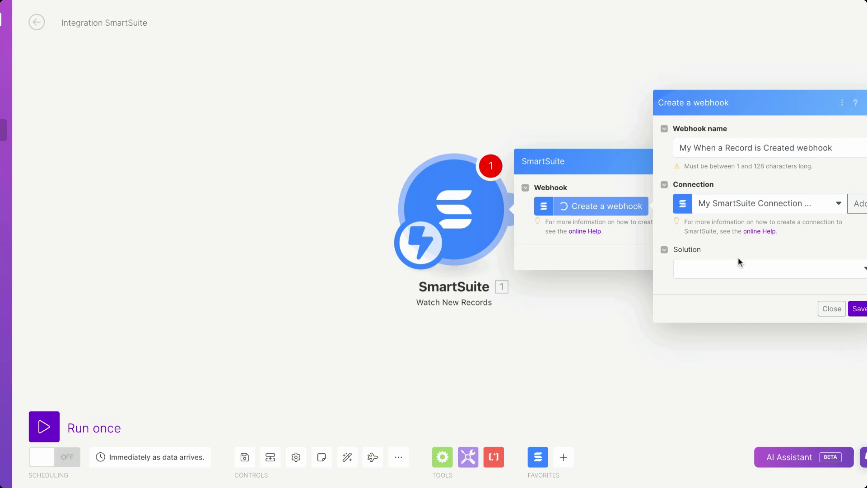
- Back in Make, set the new webhook's solution to POD Solution
click(860, 275)
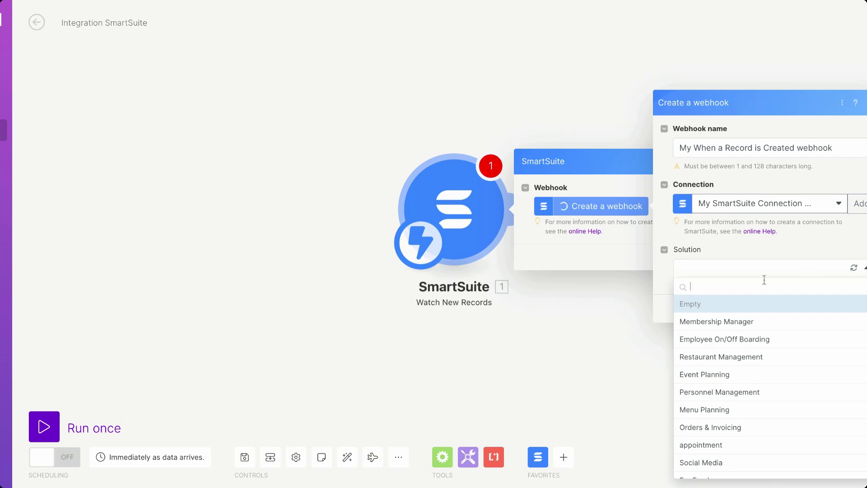
scroll(745, 336, down, 1)
scroll(745, 336, up, 1)
scroll(770, 421, down, 1)
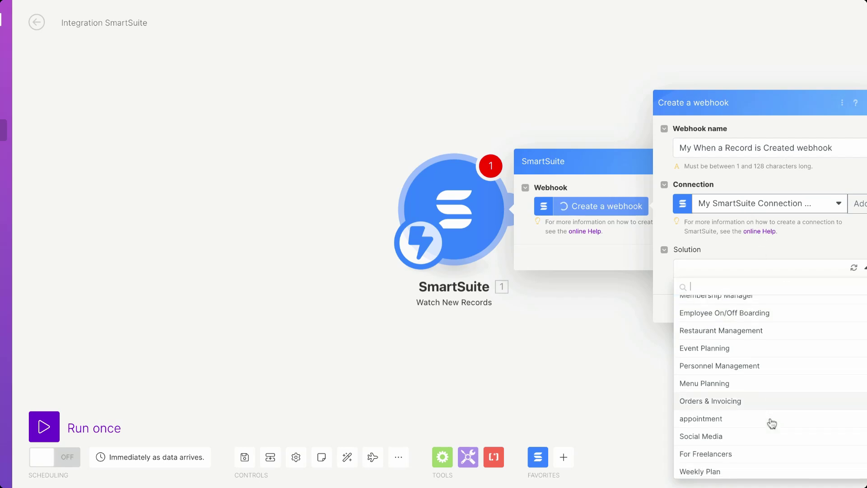
scroll(772, 423, down, 5)
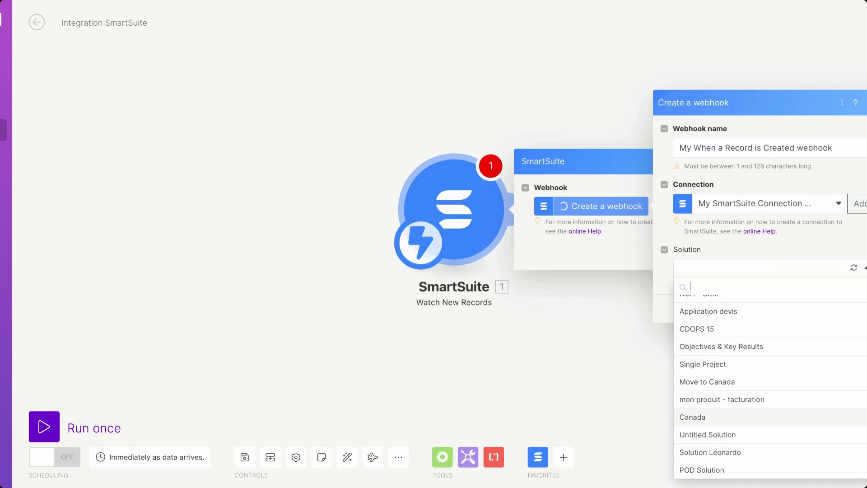
text(po)
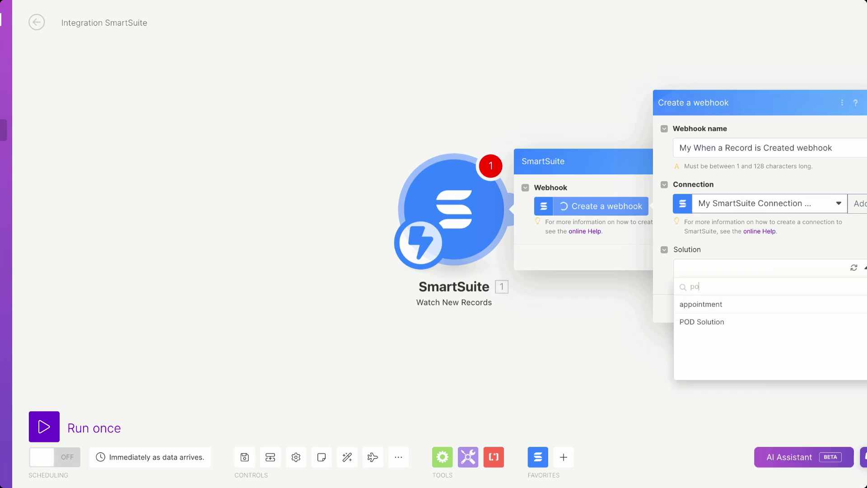
click(718, 328)
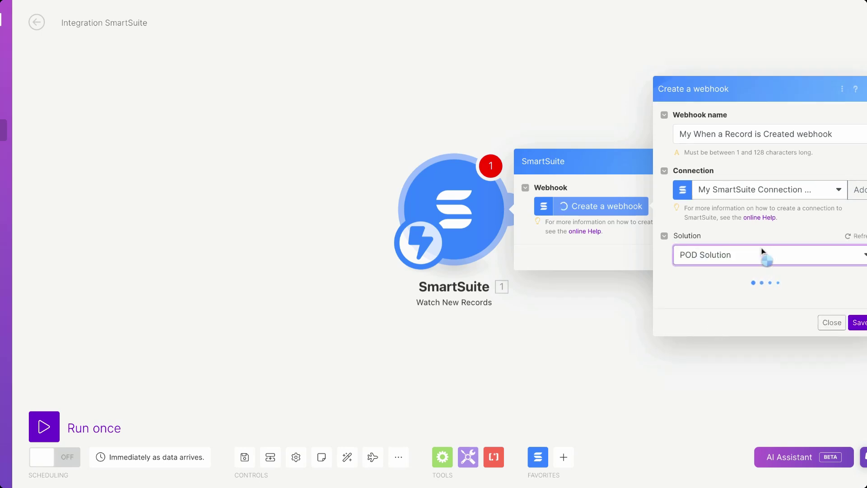
- Set the webhook's table to Demandes de prompts, save the webhook, and confirm the trigger module
click(715, 289)
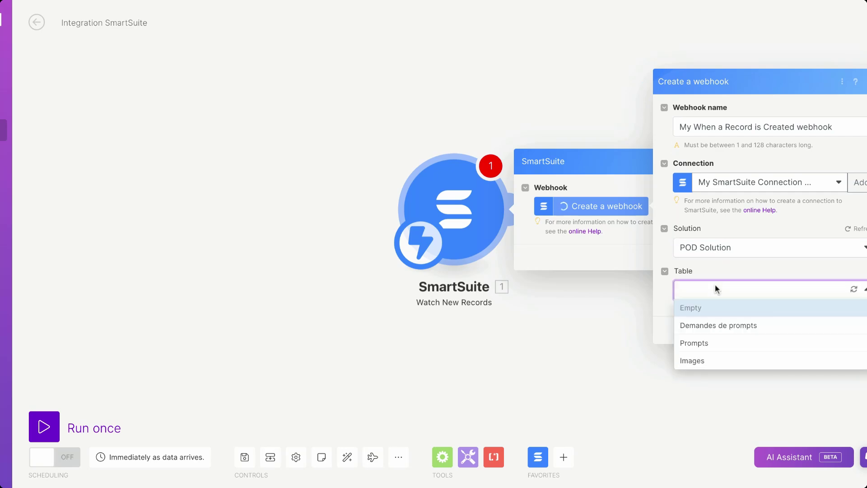
click(721, 325)
click(859, 330)
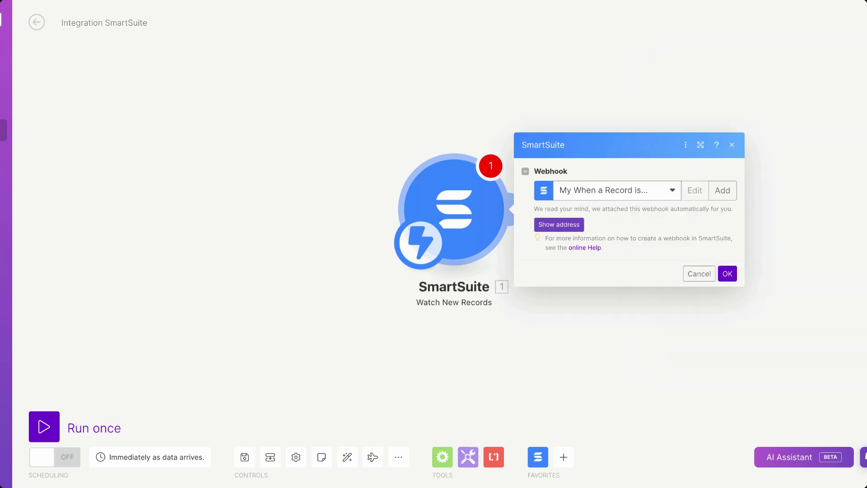
triple_click(612, 209)
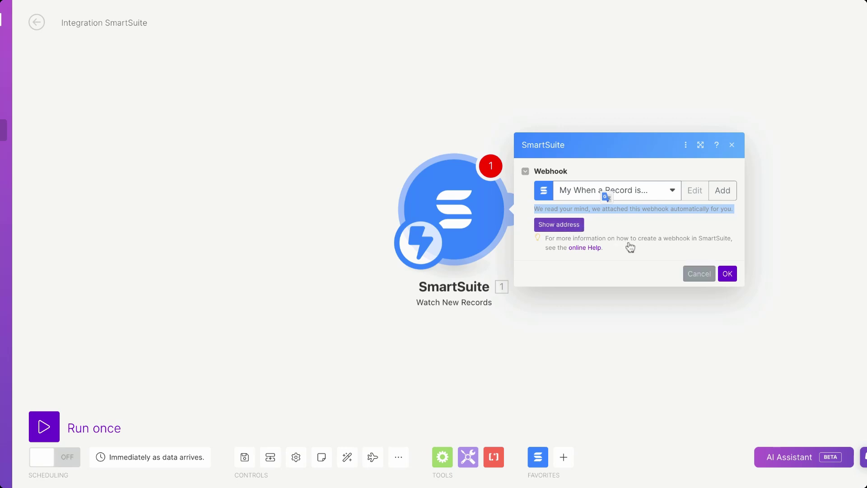
click(728, 276)
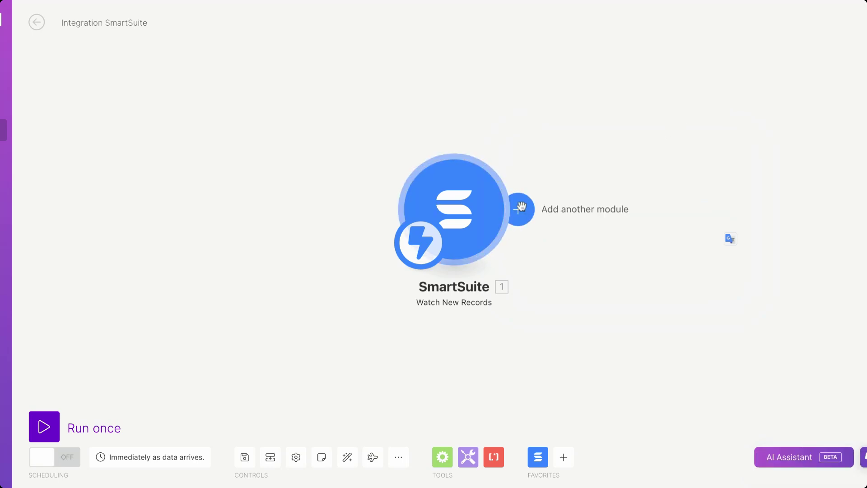
- Add an OpenAI (ChatGPT, Whisper, DALL-E) module after the trigger, using Create a Completion (GPT-3, GPT-3.5, GPT-4)
click(519, 207)
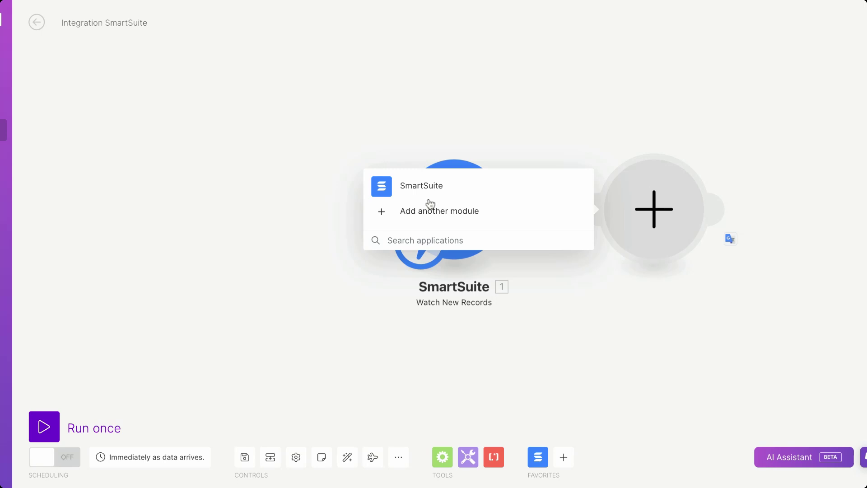
click(424, 240)
text(open)
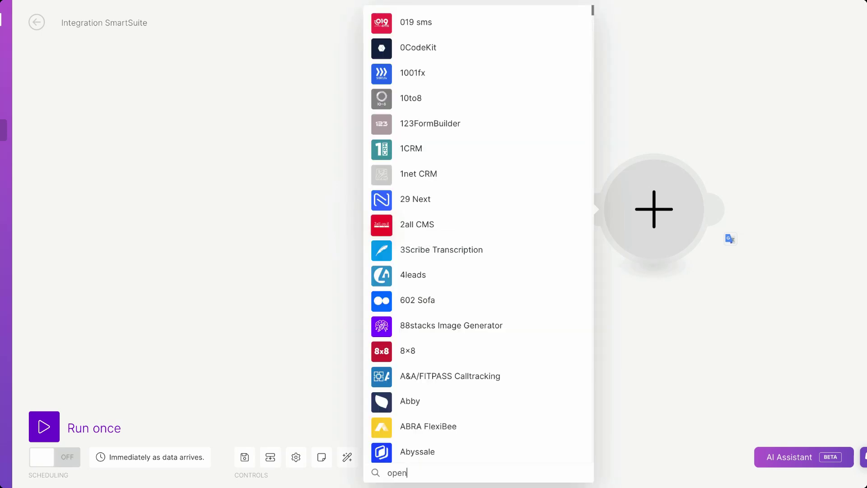
text(AI)
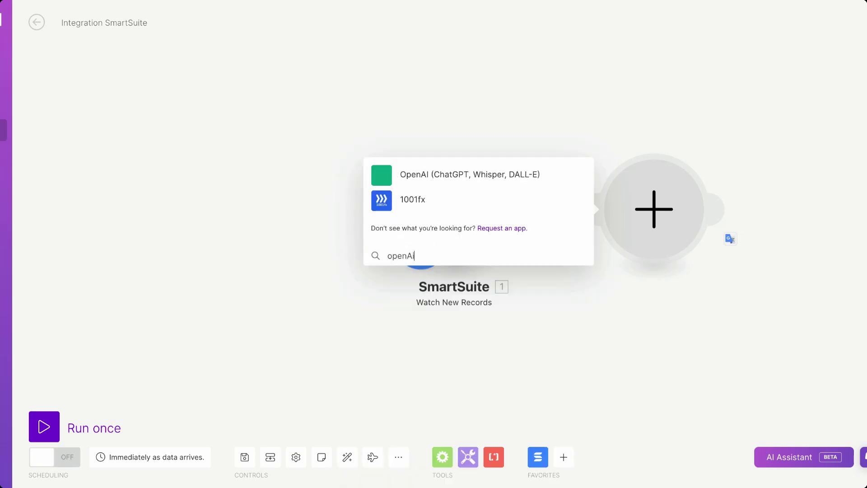
click(426, 176)
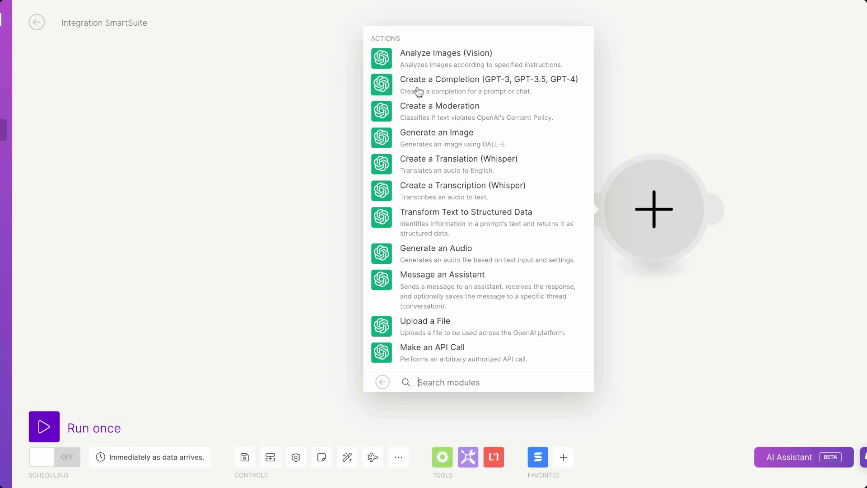
click(439, 85)
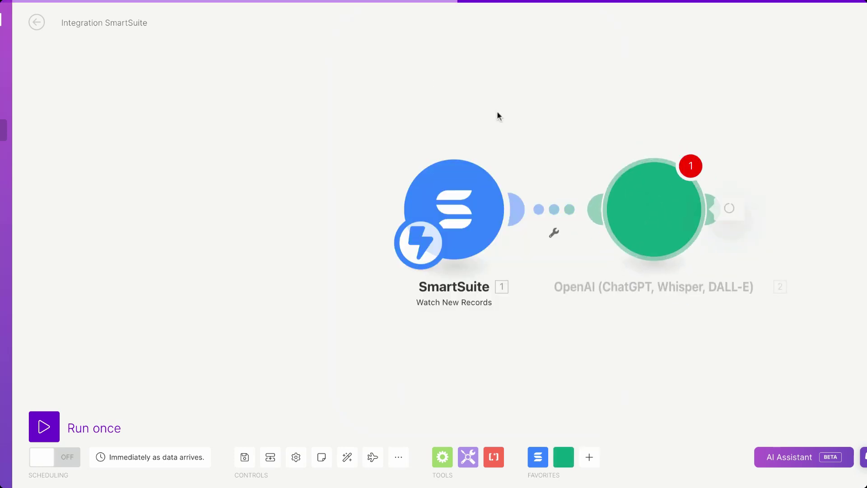
click(572, 170)
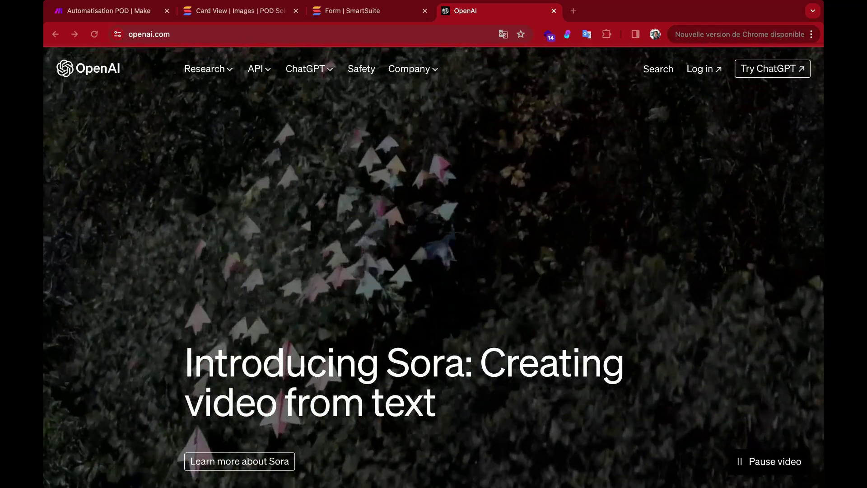
- Switch to openai.com, log in, and open the API developer platform with its navigation list
click(181, 34)
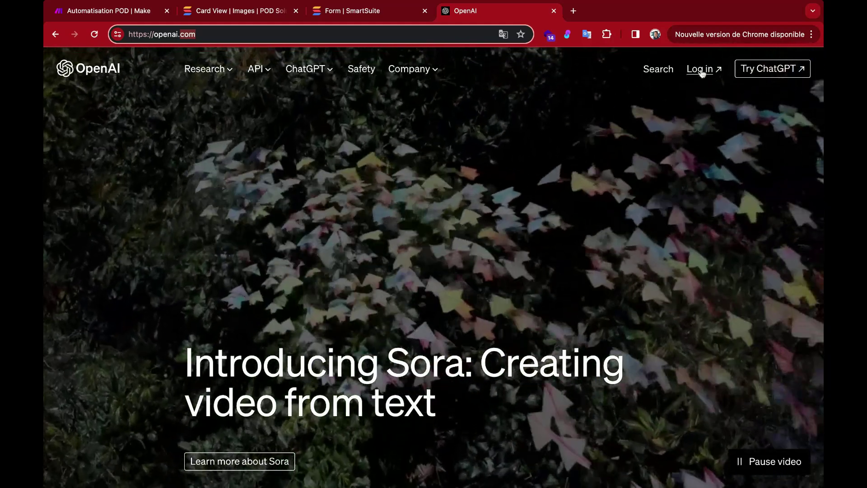
click(701, 70)
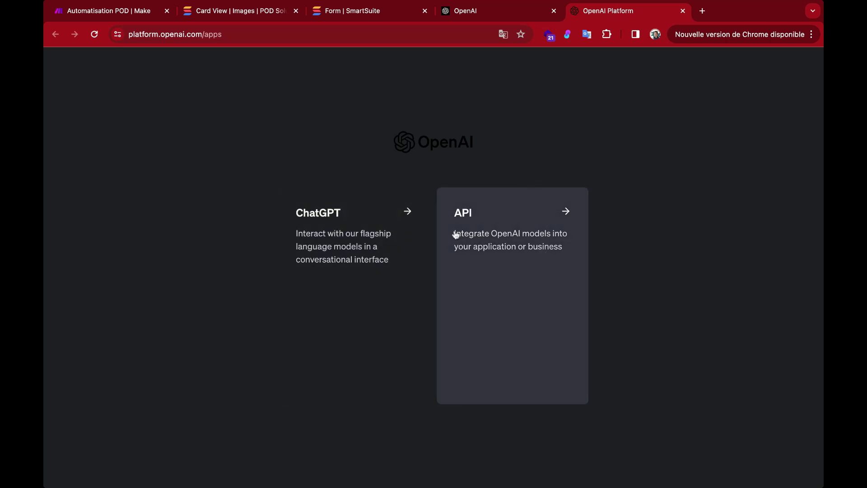
click(487, 246)
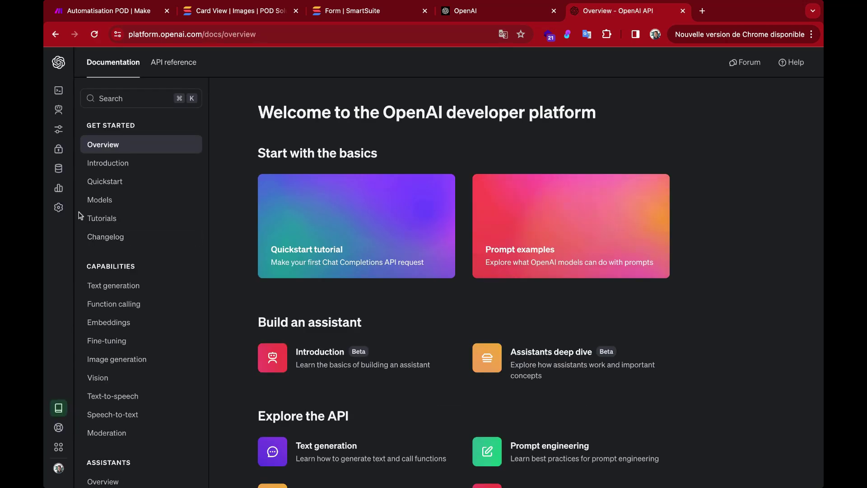
mouse_move(54, 171)
mouse_move(66, 415)
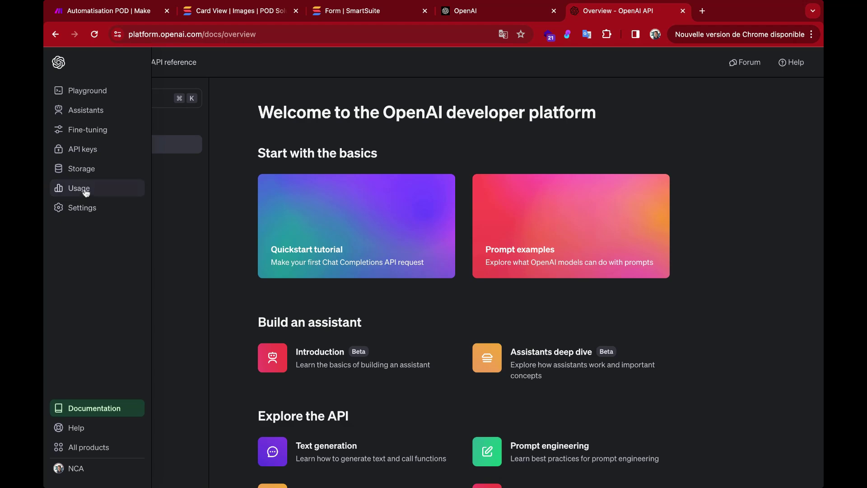
- Open the API keys page of the OpenAI developer platform
click(78, 155)
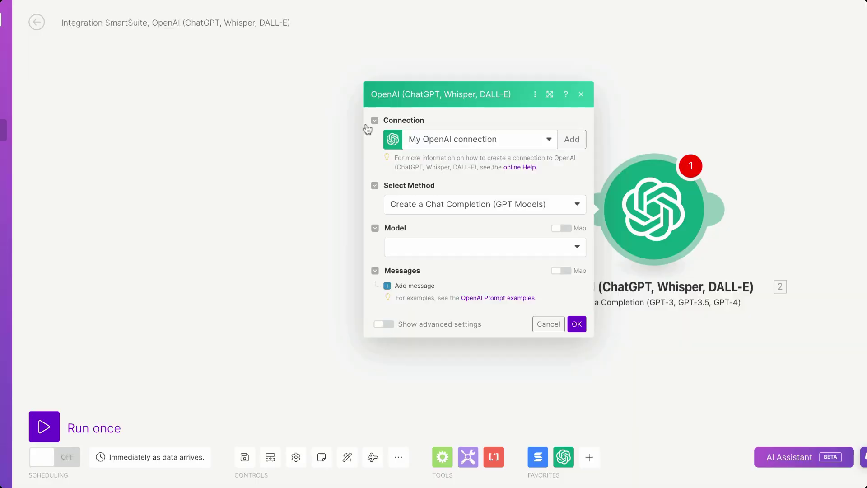
- Back in Make, set the OpenAI module's method to Create a Prompt Completion and its model to gpt-3.5-turbo-instruct (system)
click(427, 205)
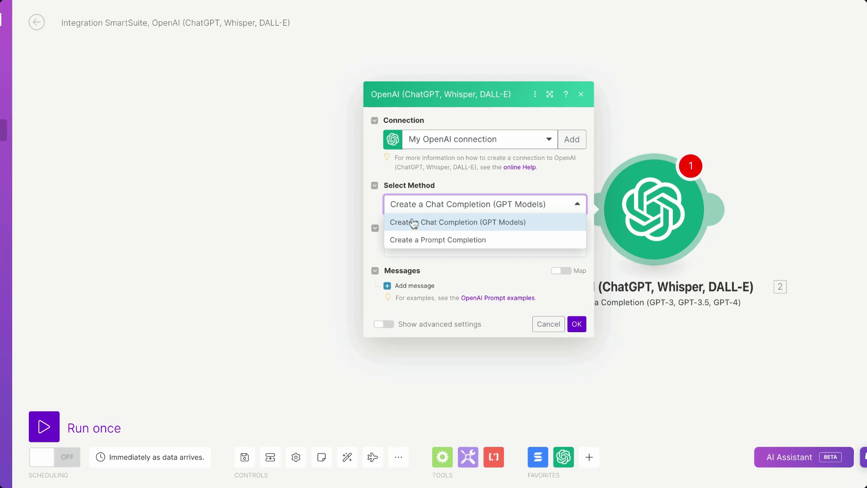
click(495, 242)
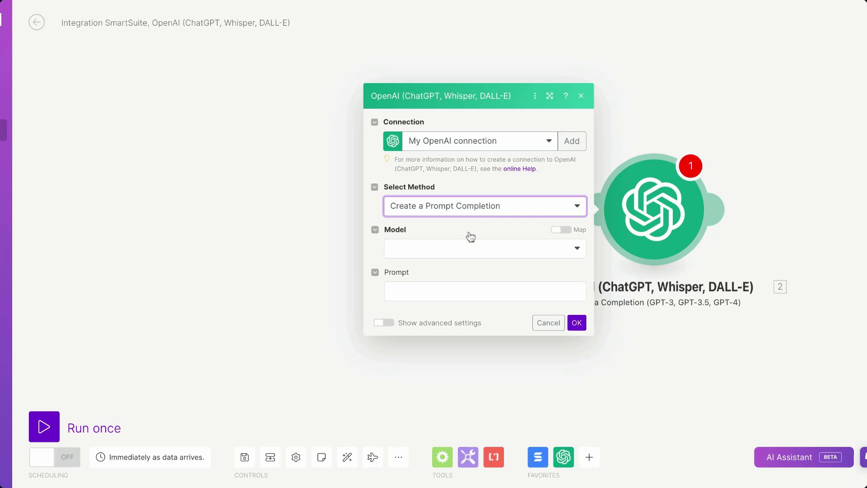
click(478, 251)
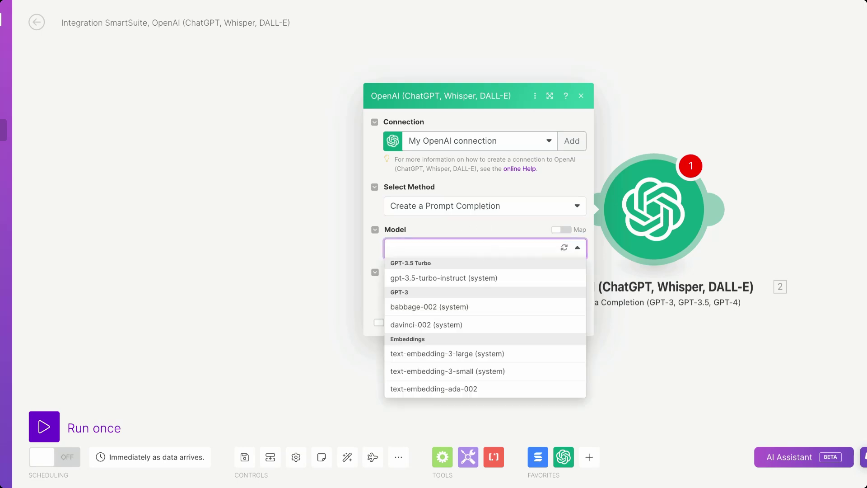
click(463, 279)
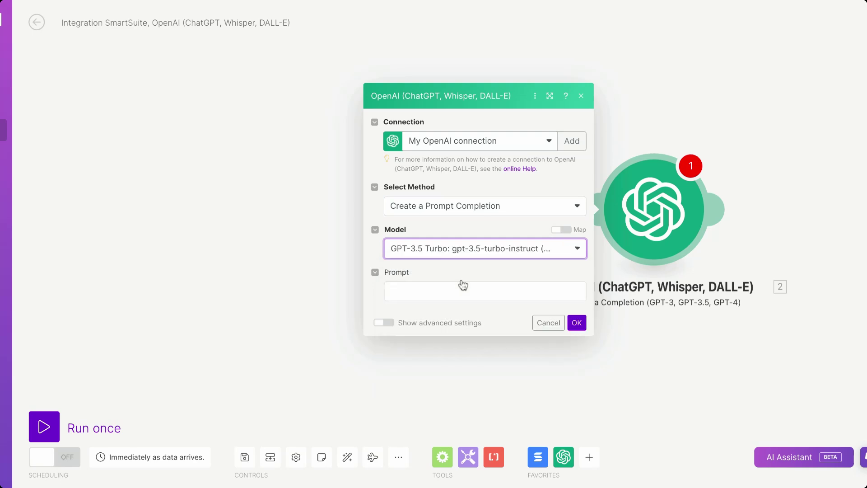
- Enter the module's prompt requesting vectorisable print-on-demand designs on a white background, using "number of prompts" and "subject" as inputs and | as separator
click(446, 291)
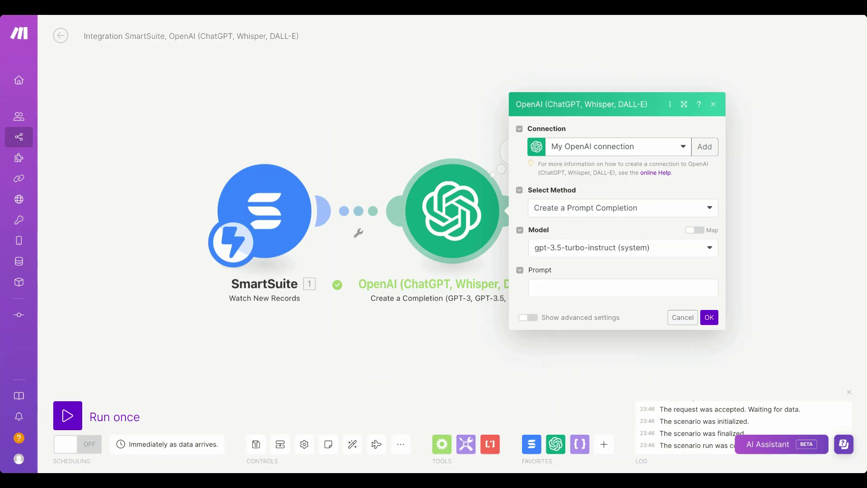
click(578, 288)
text(I'm looking to generate images for a print on demand shop. These images need to be vectorisable, stand alone on a white background and create a "wow" effect for those who look at them. The background must be easily removable. As an expert in creating designs for print on demand purpose using artificial intelligence, I'd like you to suggest prompts on a theme that I'll give you. As input, you will receive the information "number of prompts" and the "subject". Write your response in a string with | as the separator between the prompts)
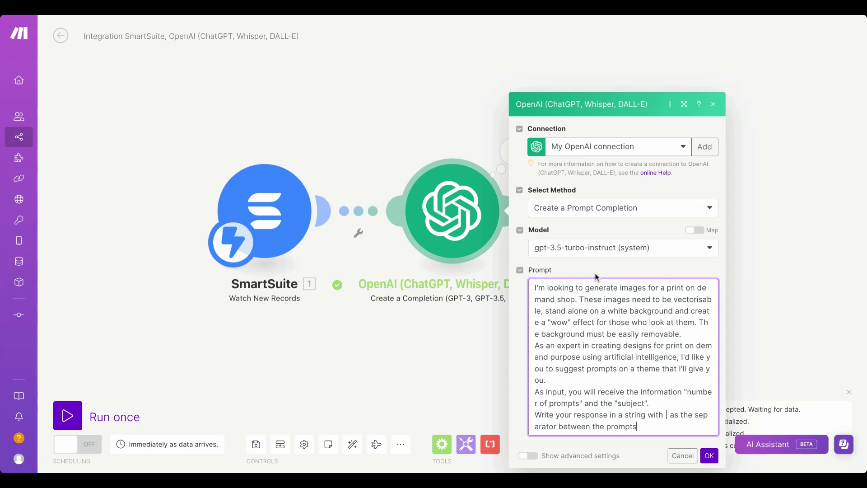
click(576, 365)
click(567, 313)
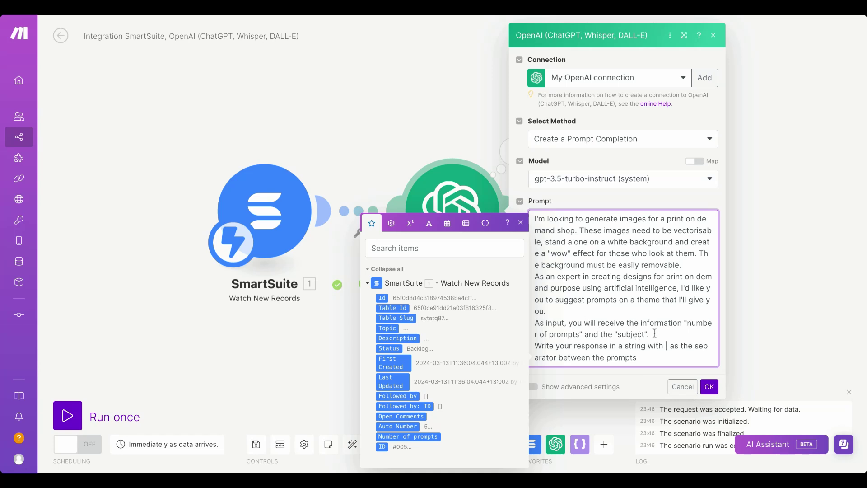
- Replace the prompt's "As input, you will receive…" sentence with "here is the topic of the prompts :" and a line "I want prompt"
drag(651, 333, 521, 227)
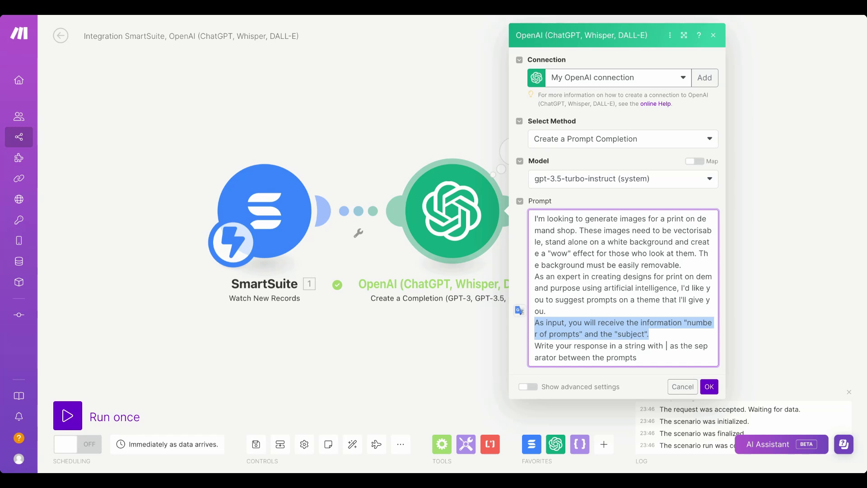
text(here)
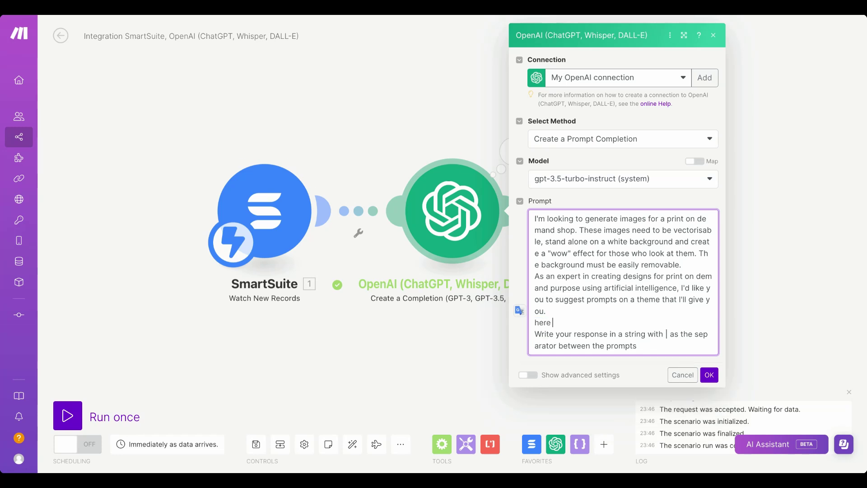
text( is the topic of the prompts :)
key(Return)
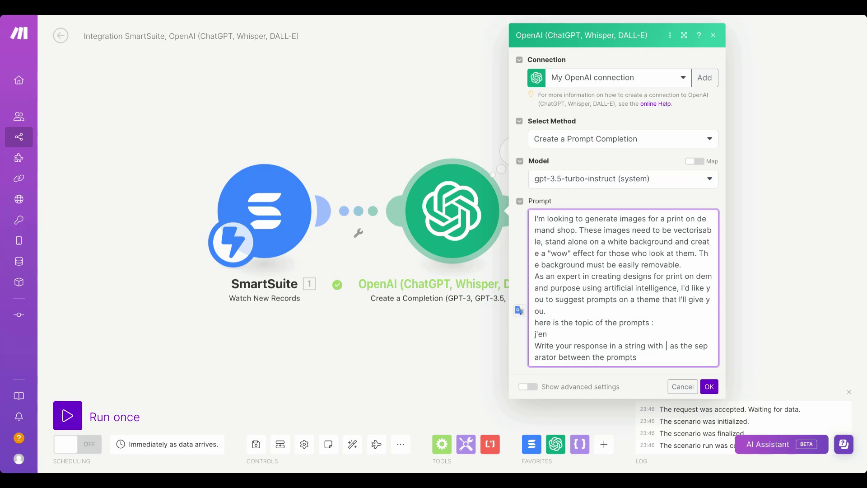
text(j'en)
key(BackSpace)
key(BackSpace)
- Map SmartSuite's Number of prompts between "I want" and "prompt", and its Topic after "here is the topic of the prompts :"
click(662, 325)
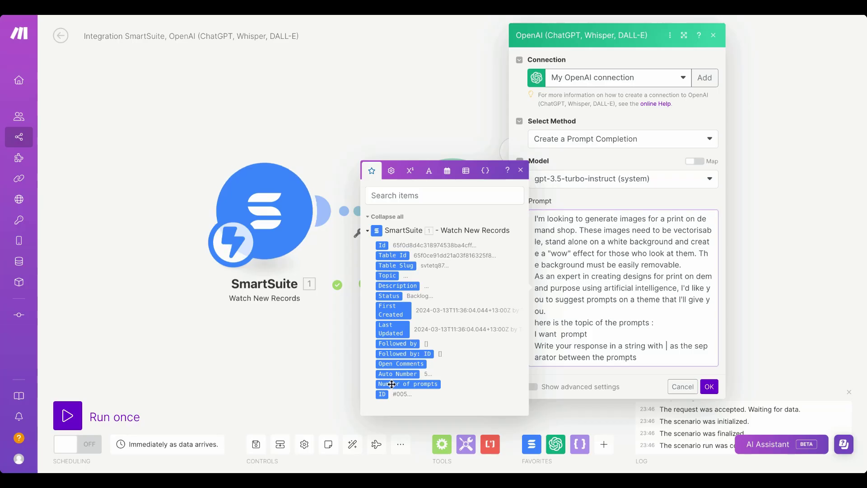
click(397, 383)
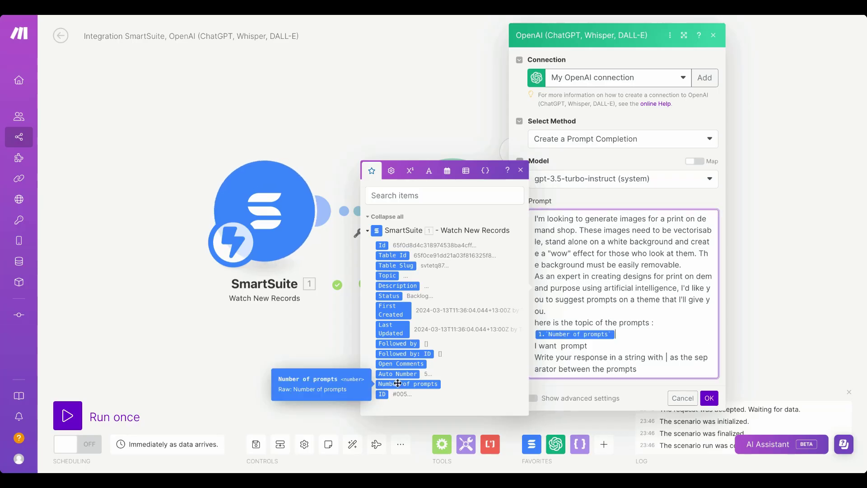
click(611, 346)
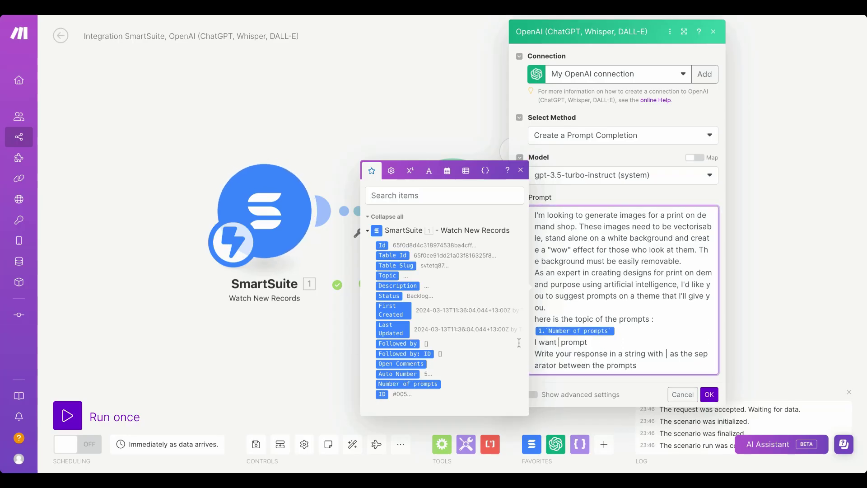
click(397, 384)
click(637, 331)
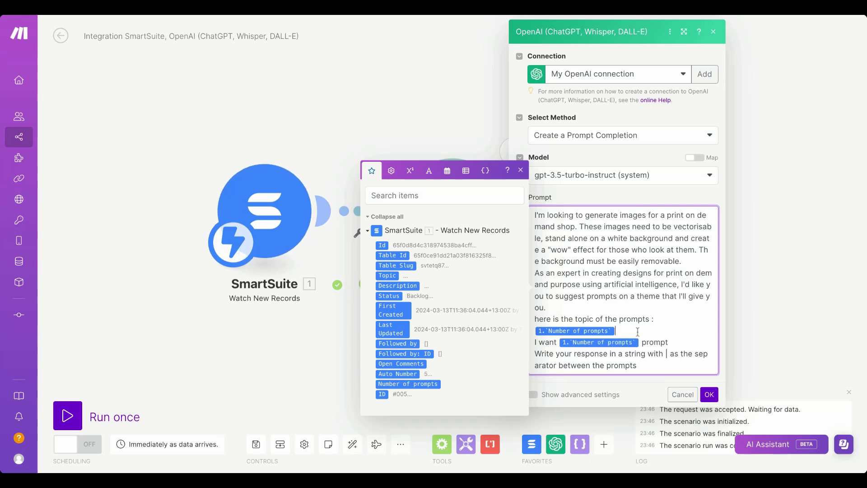
key(BackSpace)
key(BackSpace)
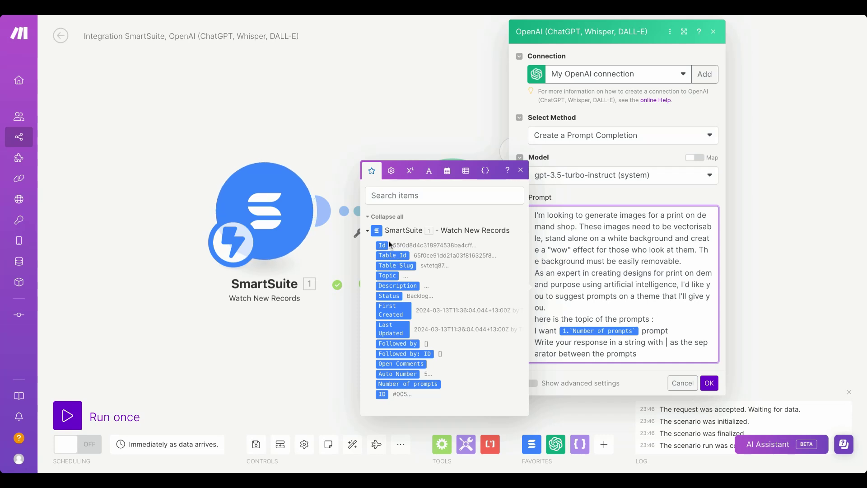
click(387, 276)
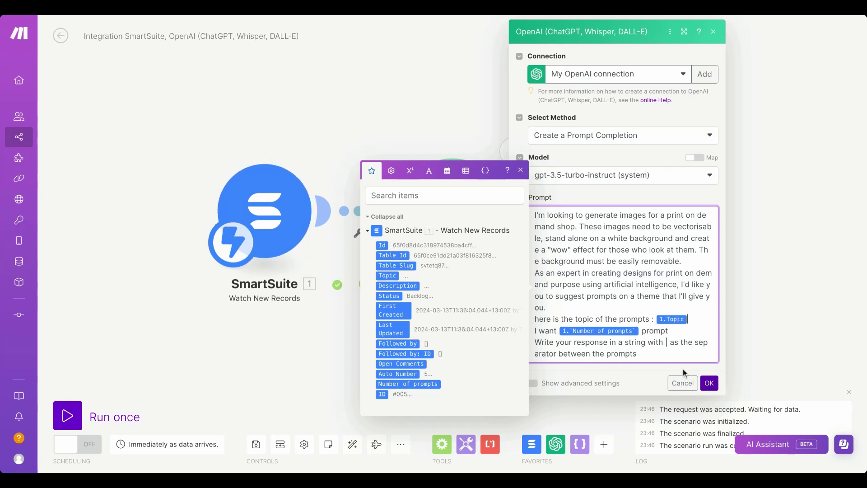
click(521, 171)
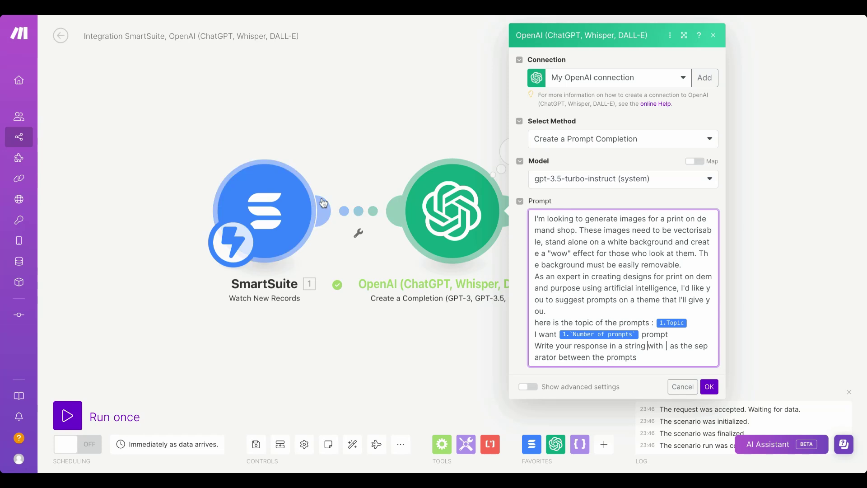
- Check the prompt's closing instruction about the | separator and confirm the OpenAI module's settings
click(583, 356)
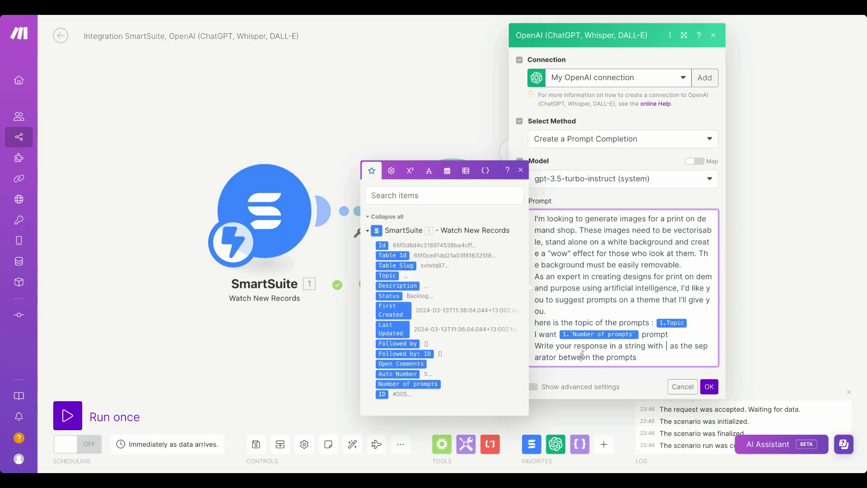
drag(542, 346, 668, 356)
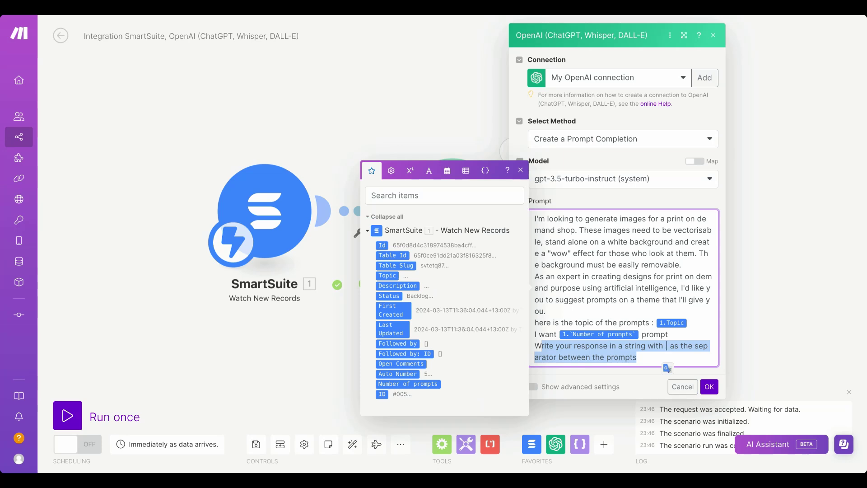
click(652, 353)
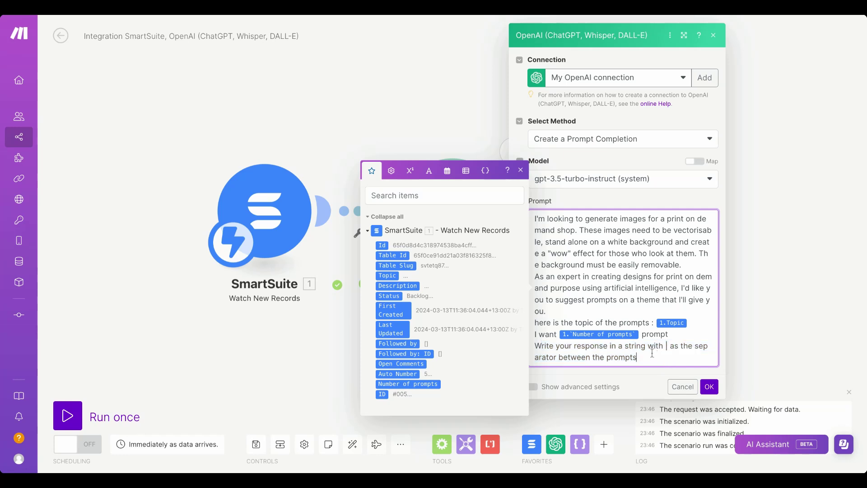
click(636, 346)
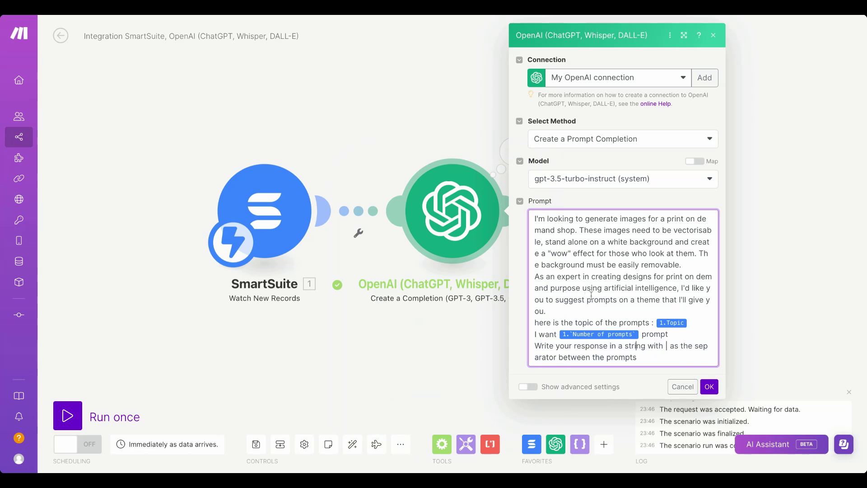
click(663, 346)
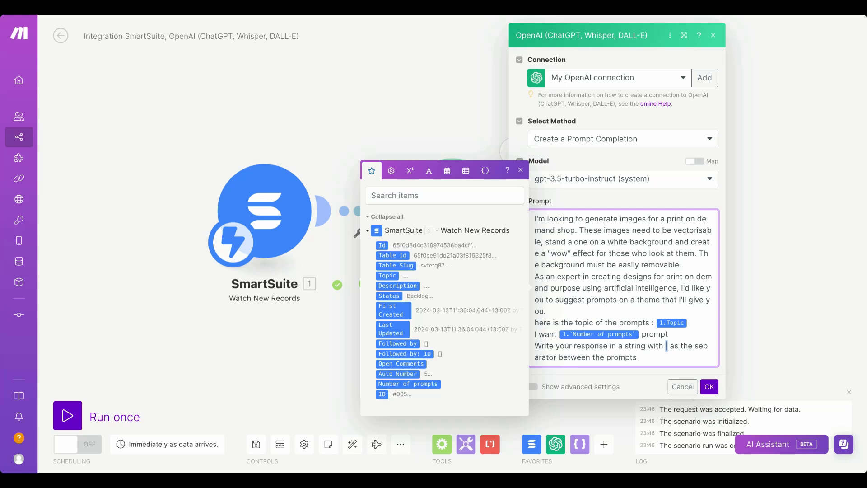
click(521, 170)
click(708, 386)
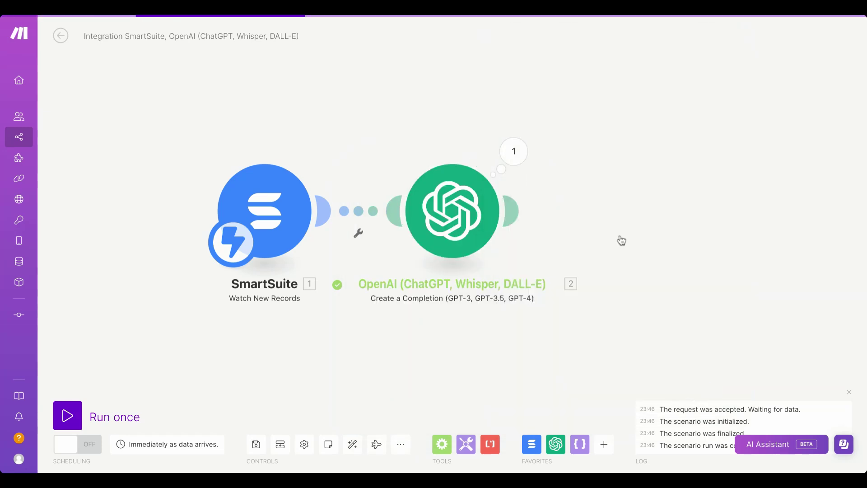
- Run only the OpenAI module with the topic "vintage poster" and 3 as the number of prompts
right_click(440, 209)
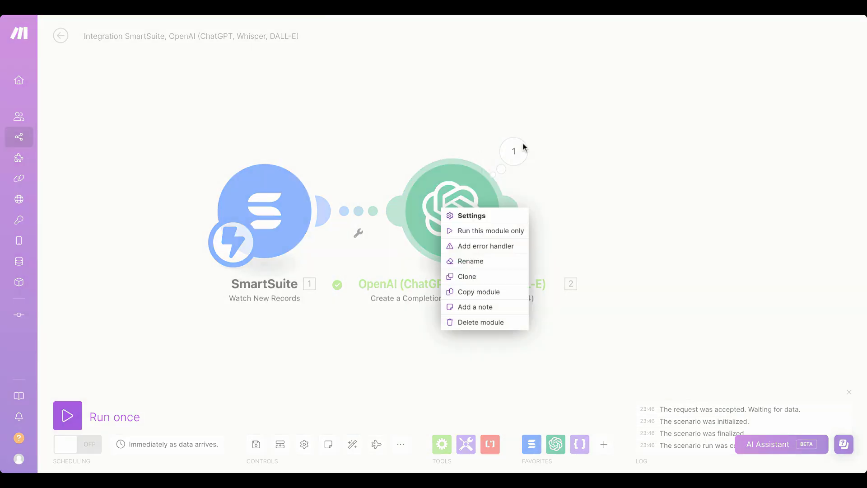
click(461, 109)
right_click(461, 205)
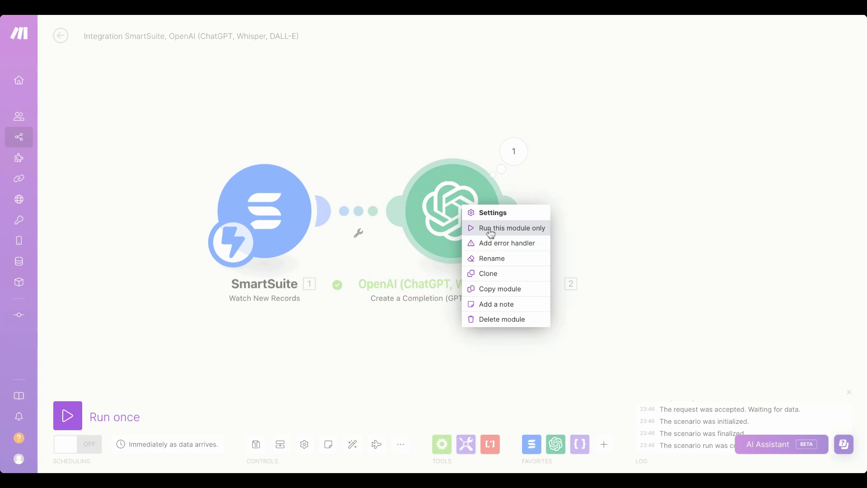
click(506, 235)
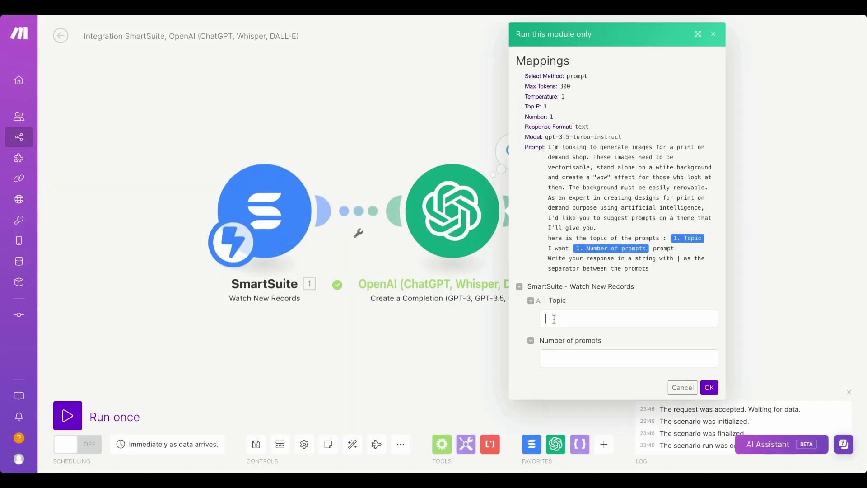
click(554, 319)
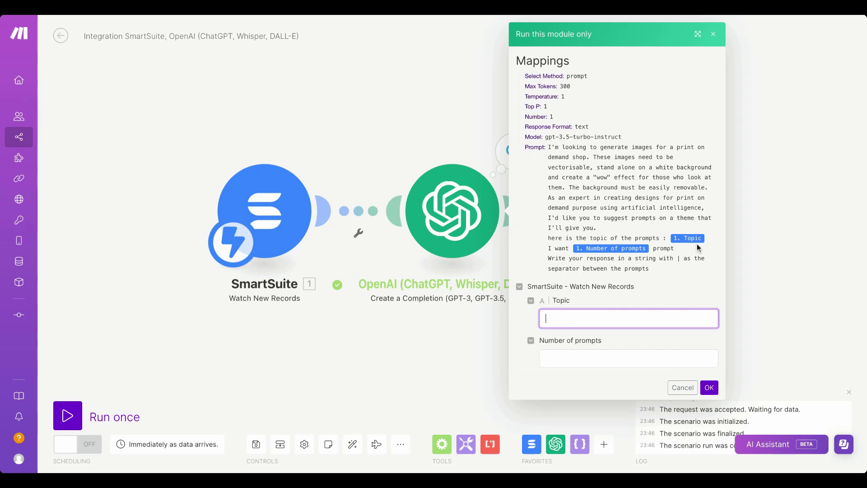
click(557, 359)
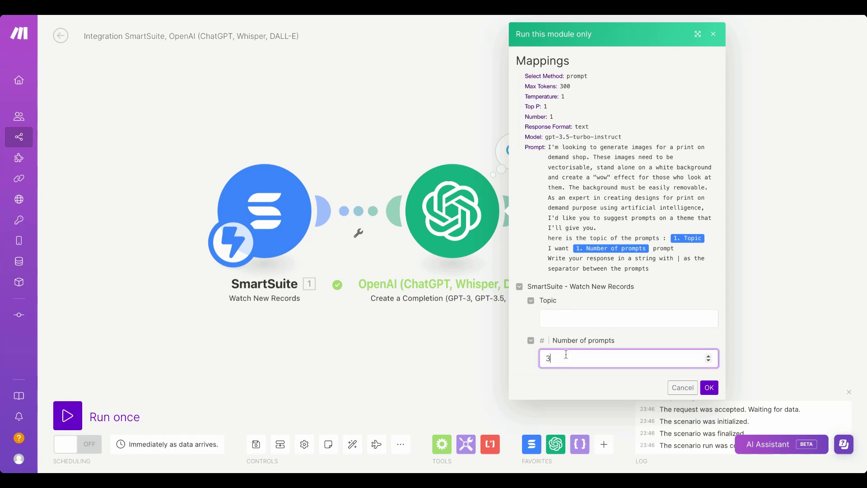
click(592, 320)
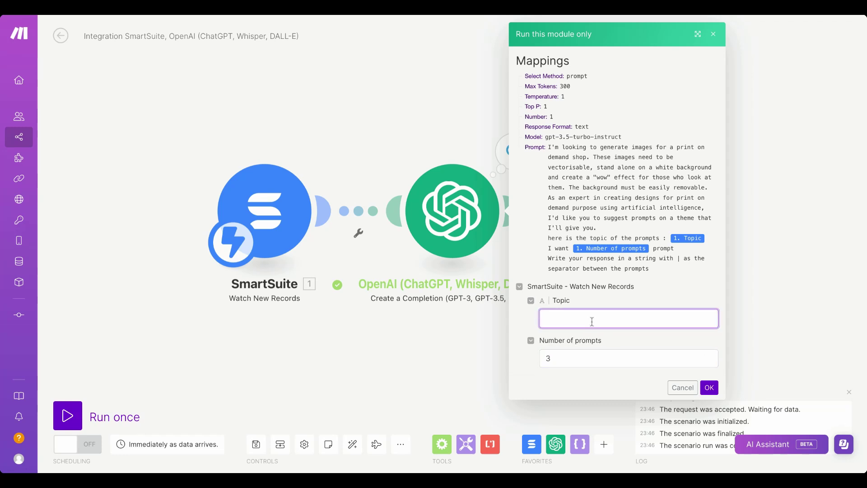
text(vintage poster)
click(709, 387)
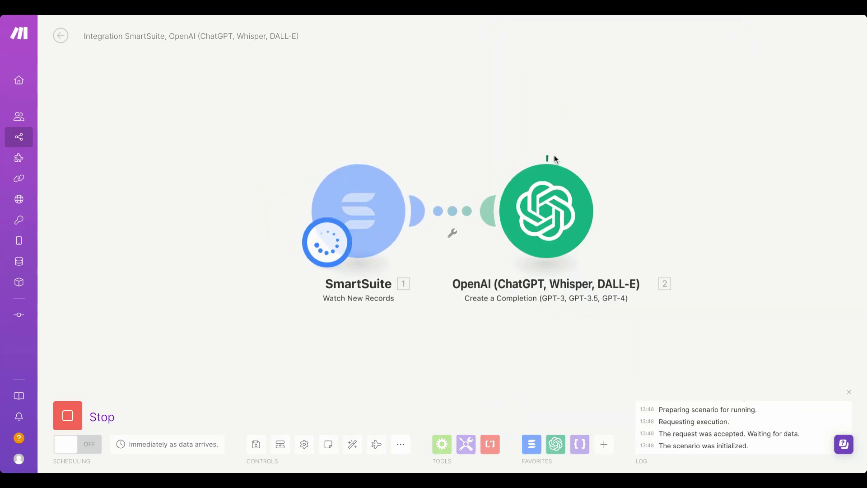
- Examine the OpenAI module's run details, comparing the prompt sent with the generated result, and collapse the input bundle
click(608, 151)
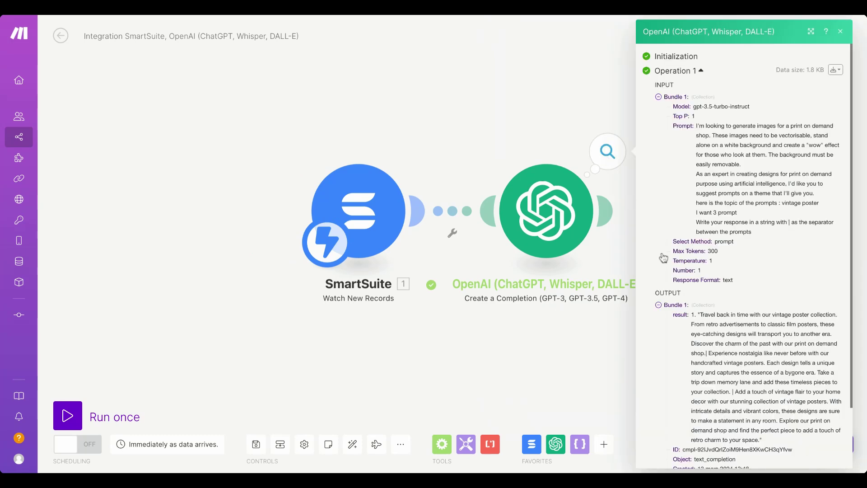
scroll(694, 323, down, 3)
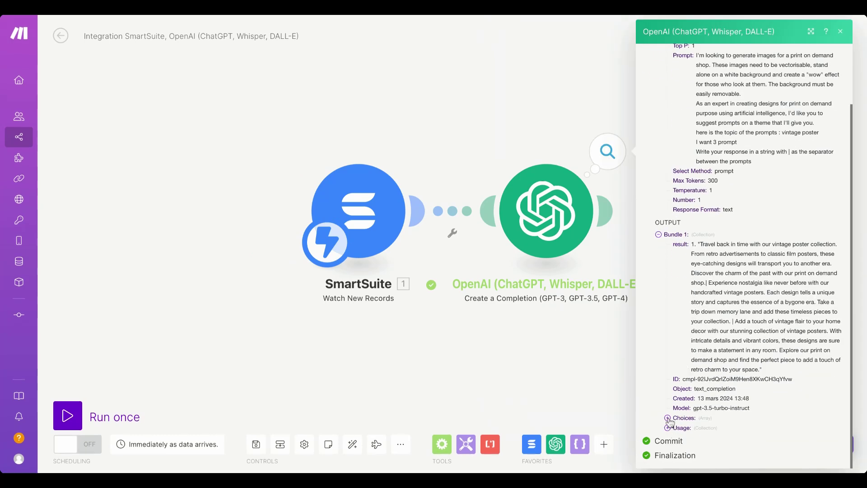
scroll(673, 161, up, 4)
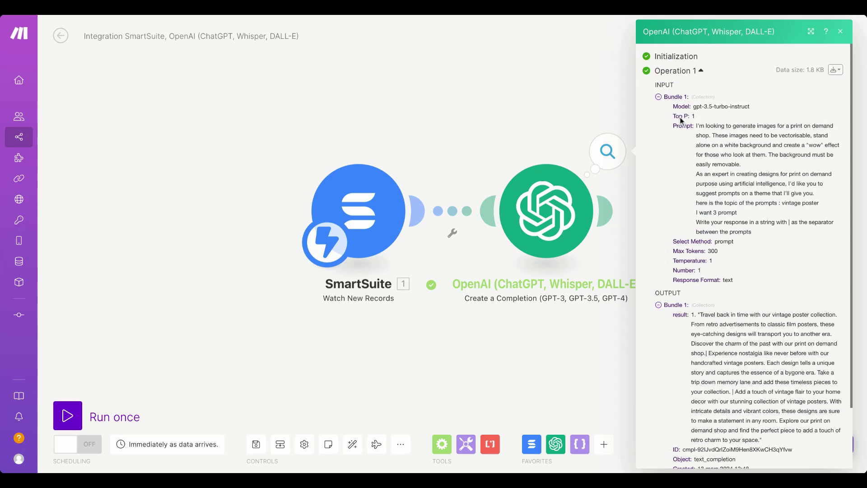
click(670, 99)
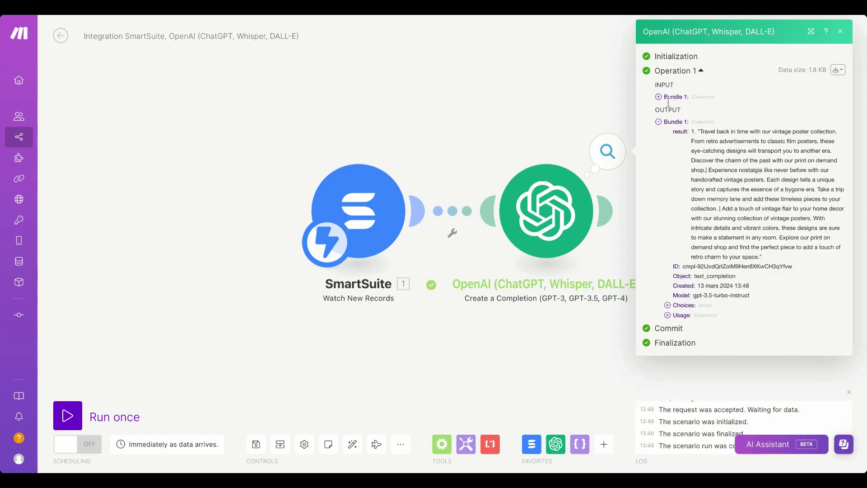
- Expand the OpenAI input bundle and check the sent topic, number of prompts and | separator instruction against the output
click(668, 98)
drag(715, 135, 818, 203)
click(783, 215)
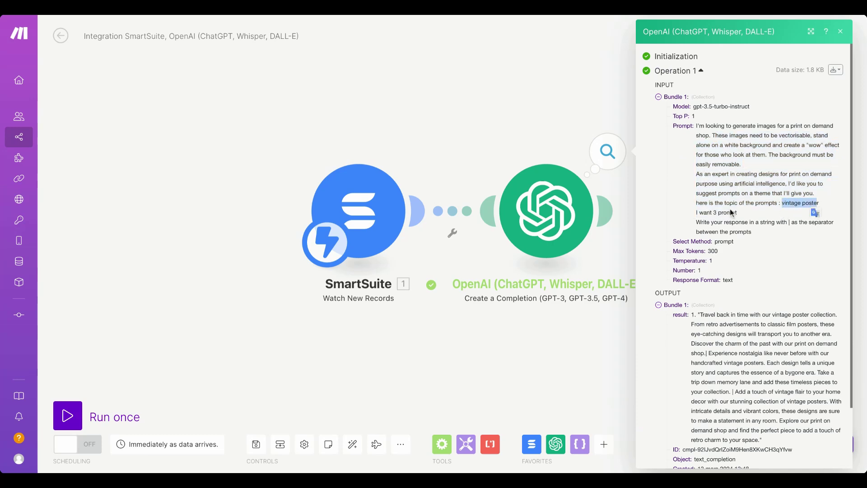
drag(721, 212, 716, 213)
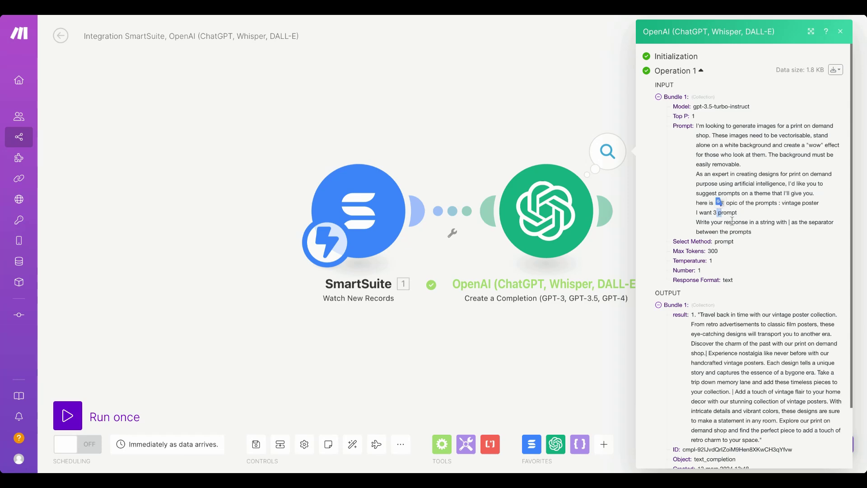
click(721, 221)
scroll(690, 319, down, 3)
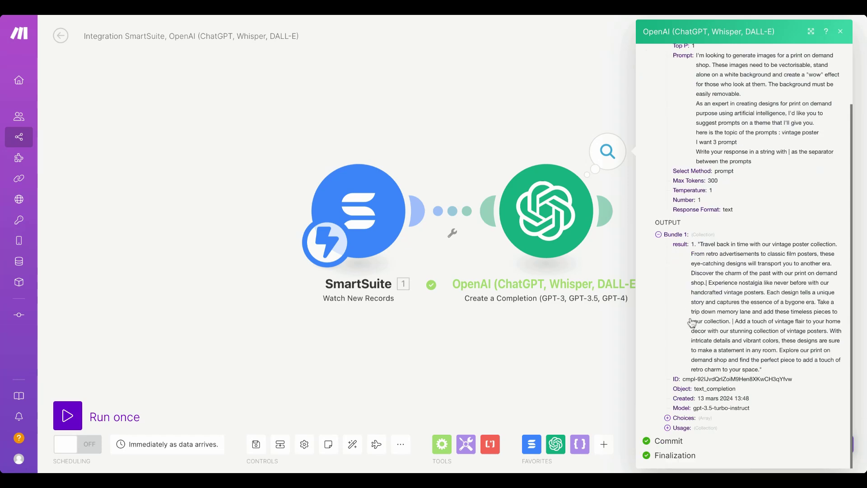
- Expand the output's Choices and examine how the generated prompts in Text are separated, then close the run details
click(669, 418)
click(676, 417)
scroll(721, 413, down, 3)
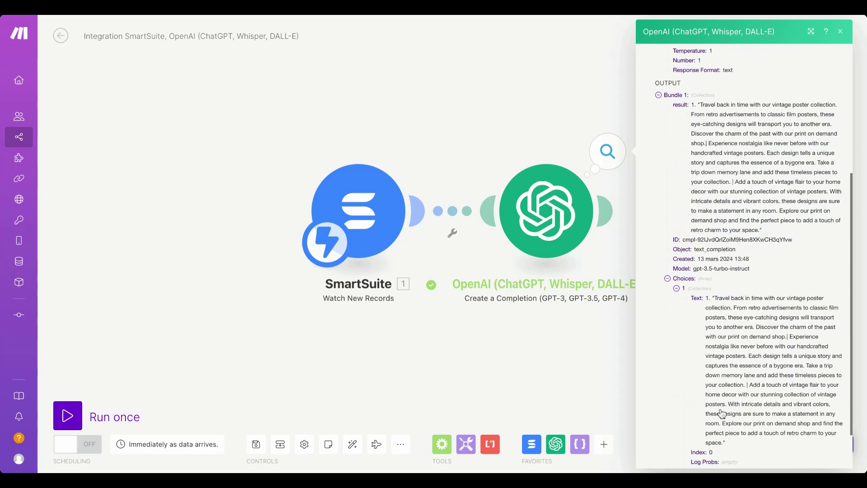
scroll(725, 307, down, 1)
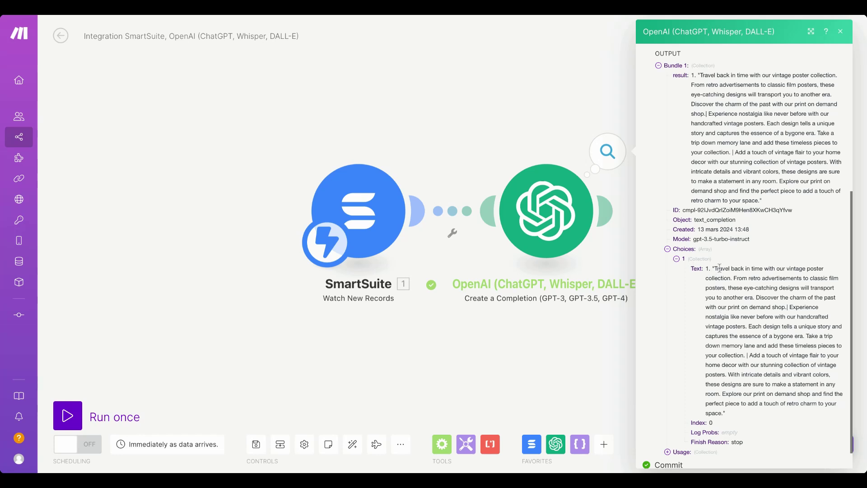
drag(716, 268, 796, 394)
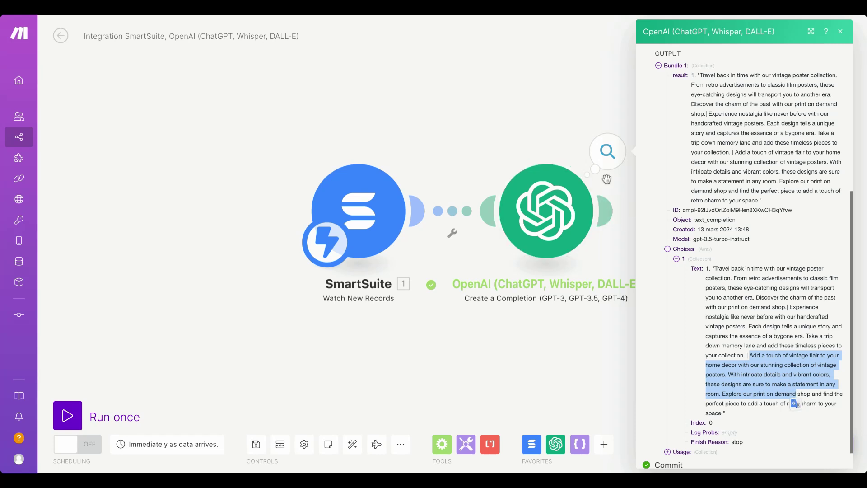
click(563, 120)
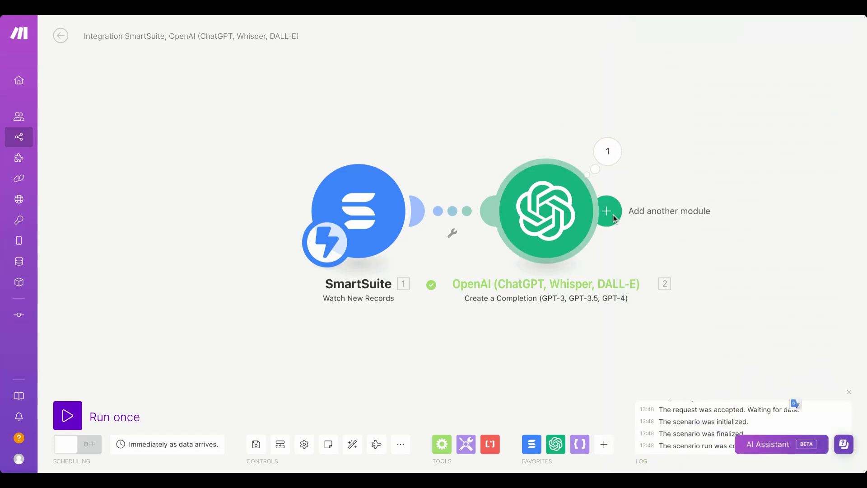
click(608, 152)
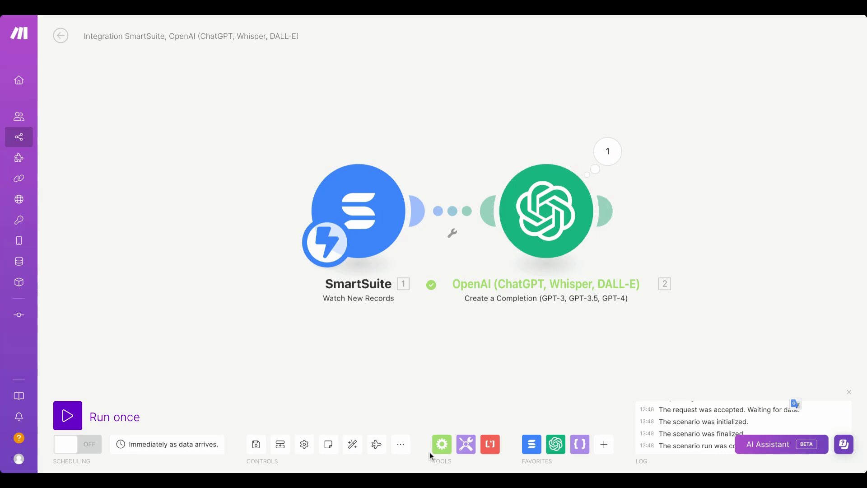
- Add a Tools Set variable module after OpenAI and name the variable "prompts"
click(466, 444)
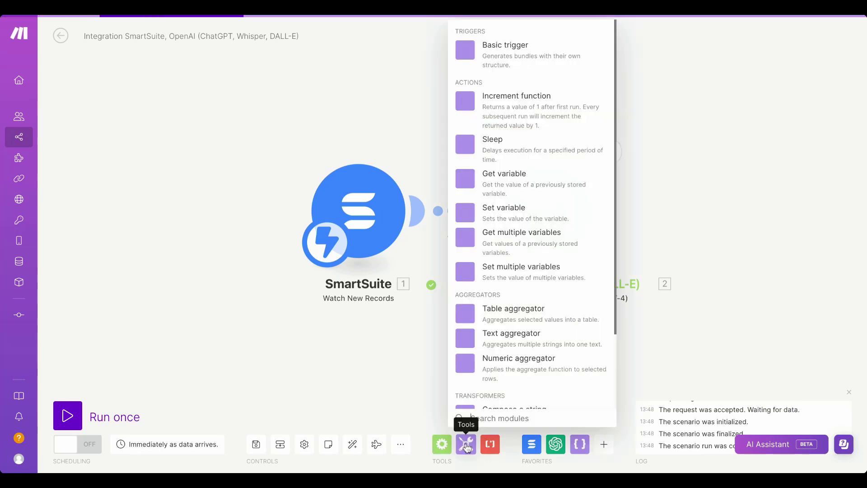
click(504, 212)
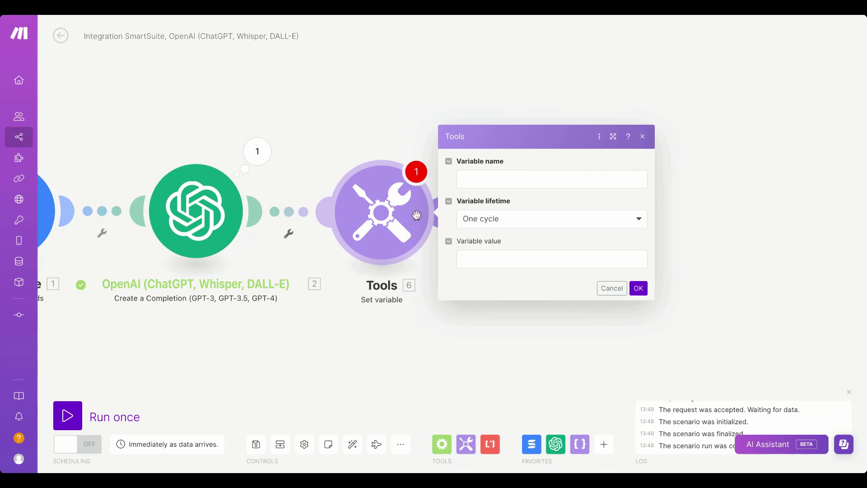
click(472, 257)
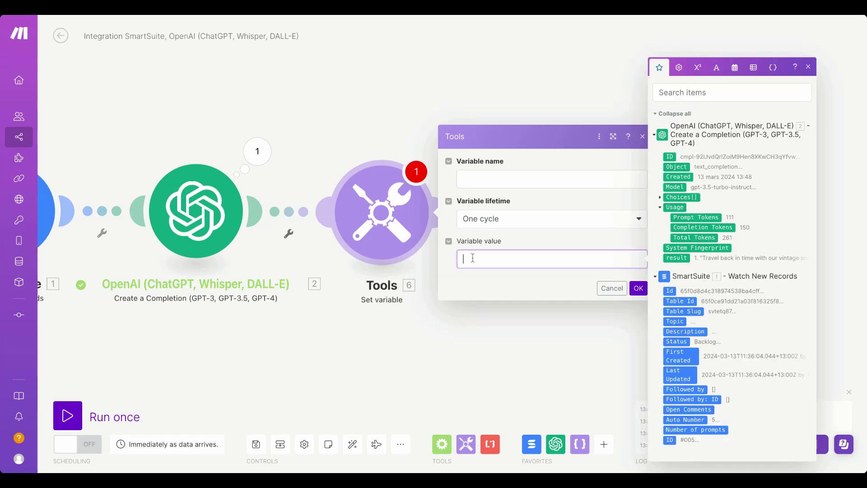
click(468, 182)
text(prompts)
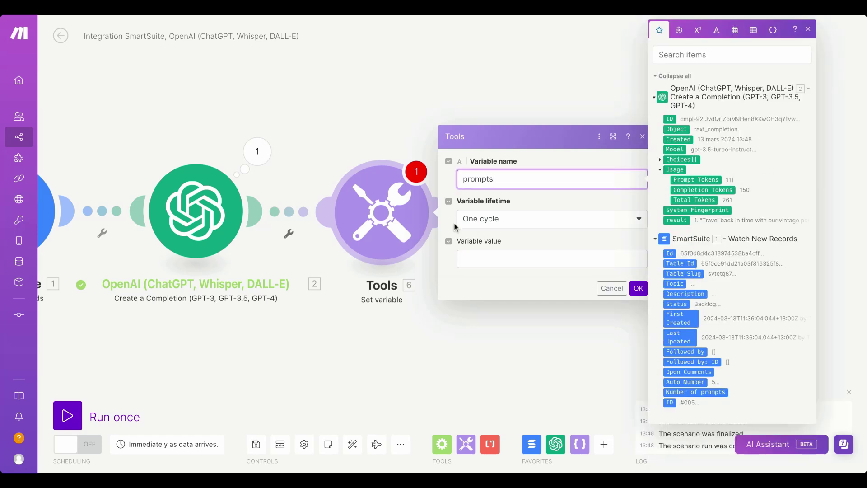
- Map the OpenAI completion's Choices[] Text as the variable value
click(474, 238)
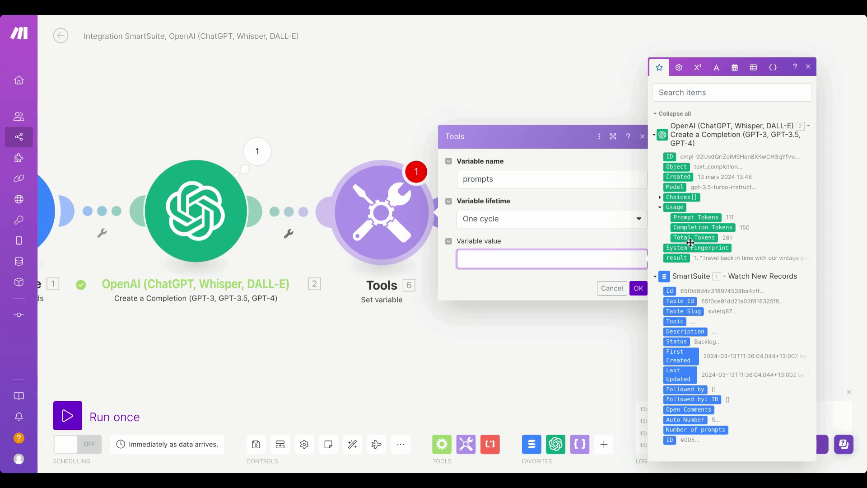
click(659, 196)
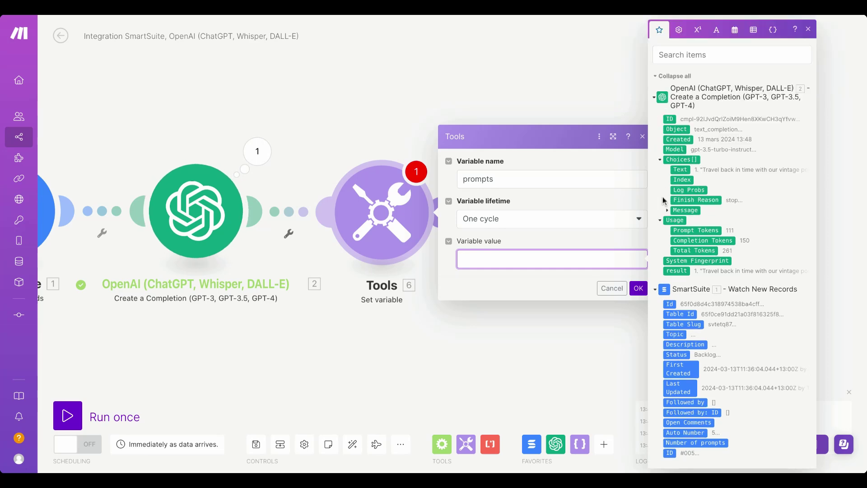
click(680, 170)
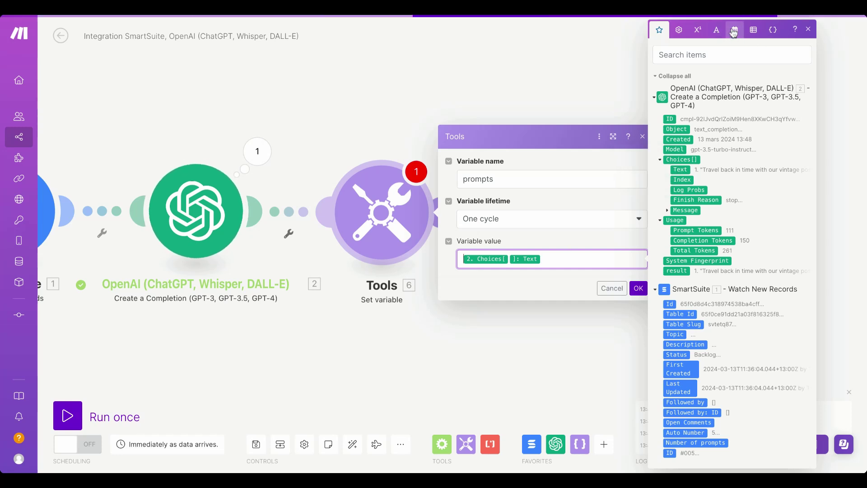
- Wrap the mapped Choices[] Text in a split function with | as the separator and save the Set variable module
click(717, 30)
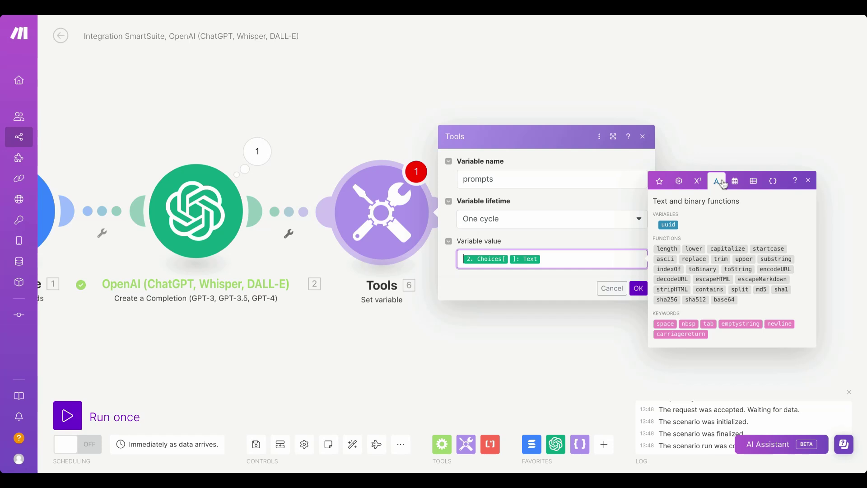
mouse_move(737, 290)
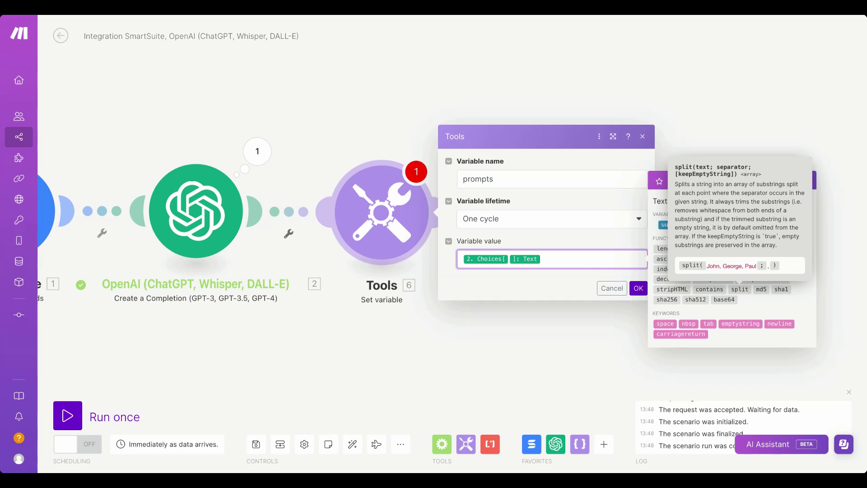
click(740, 289)
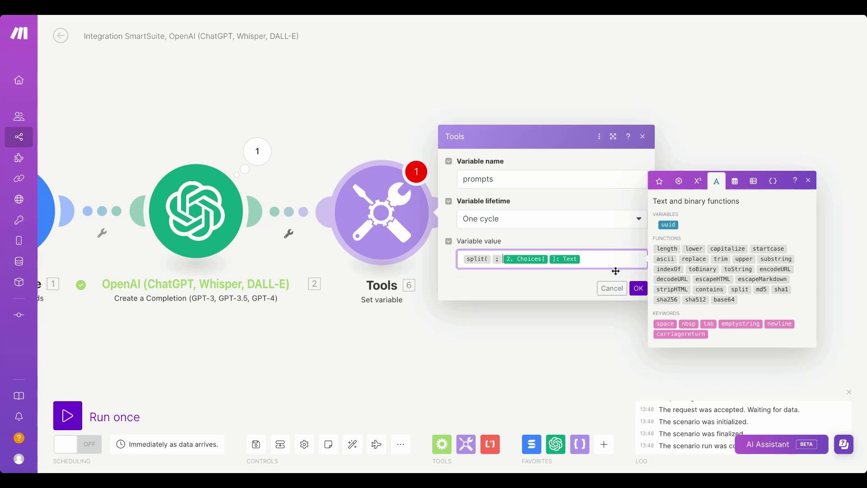
key(BackSpace)
key(BackSpace)
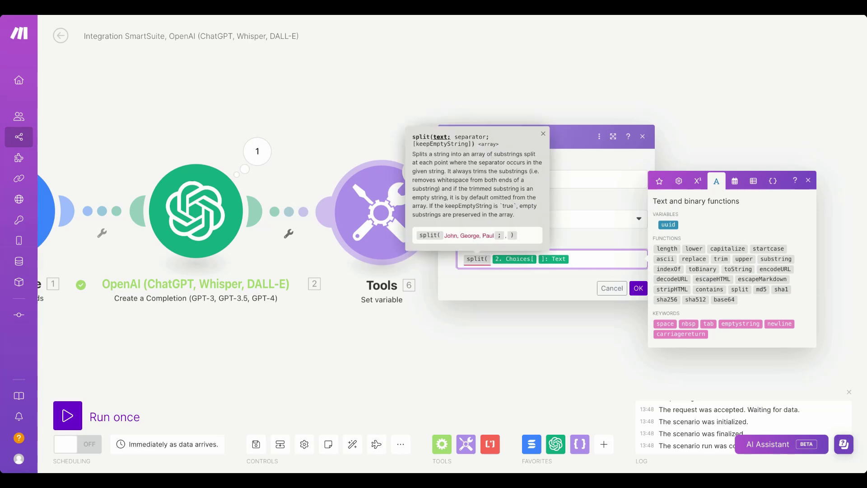
text(;)
click(581, 259)
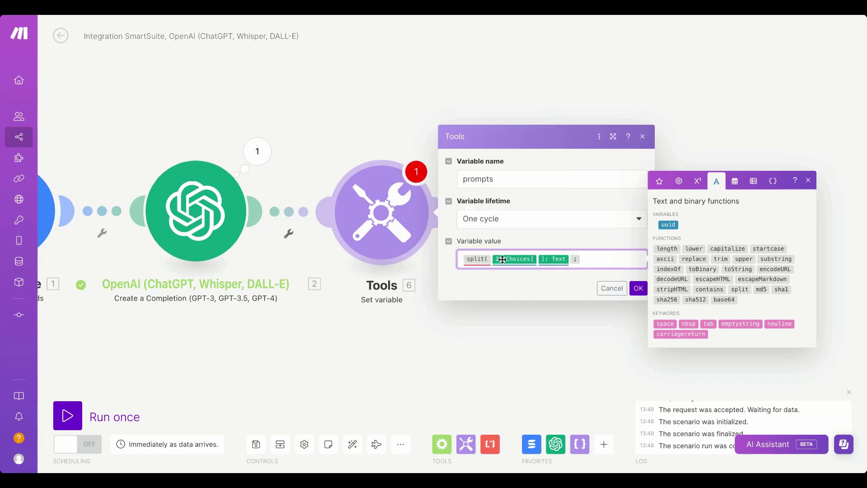
click(586, 258)
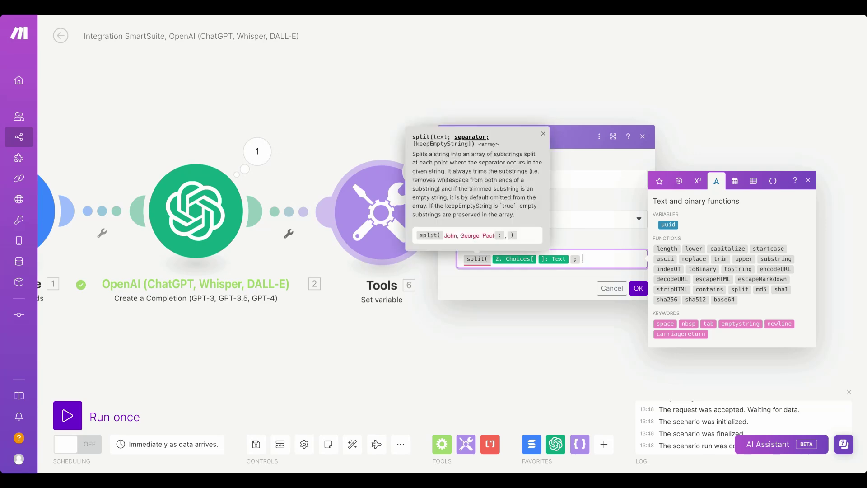
text())
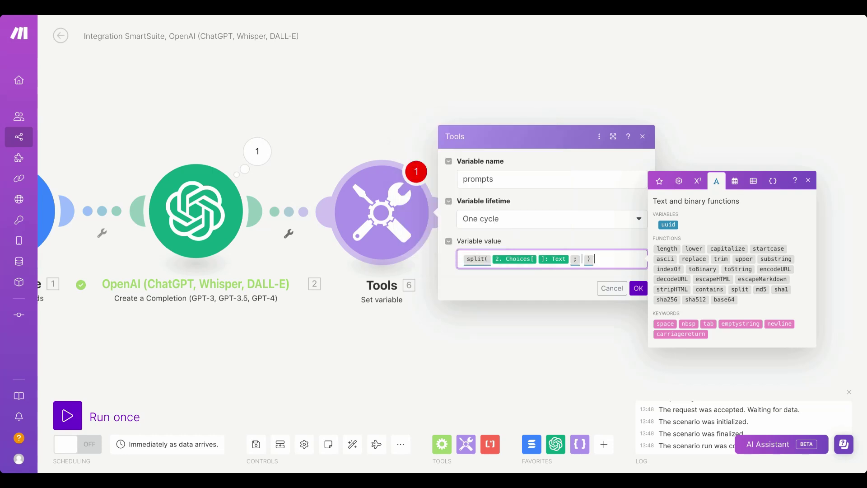
click(639, 288)
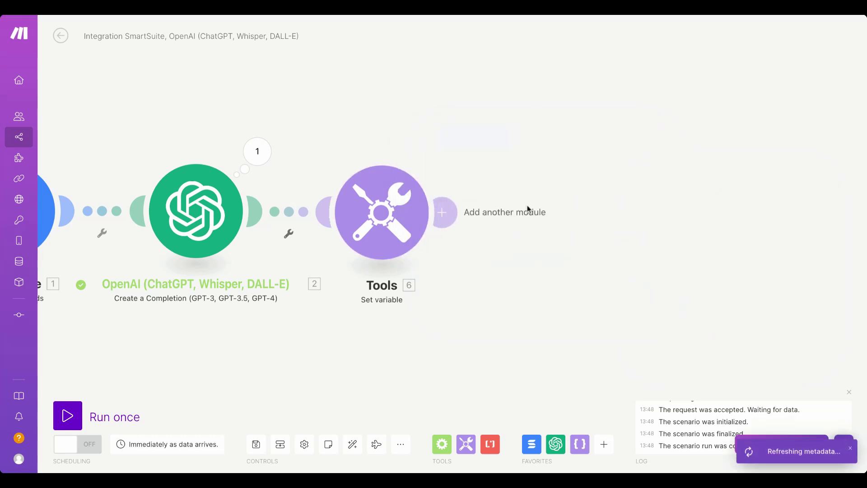
- Add an Iterator after the Set variable module, using its prompts variable as the array
click(448, 215)
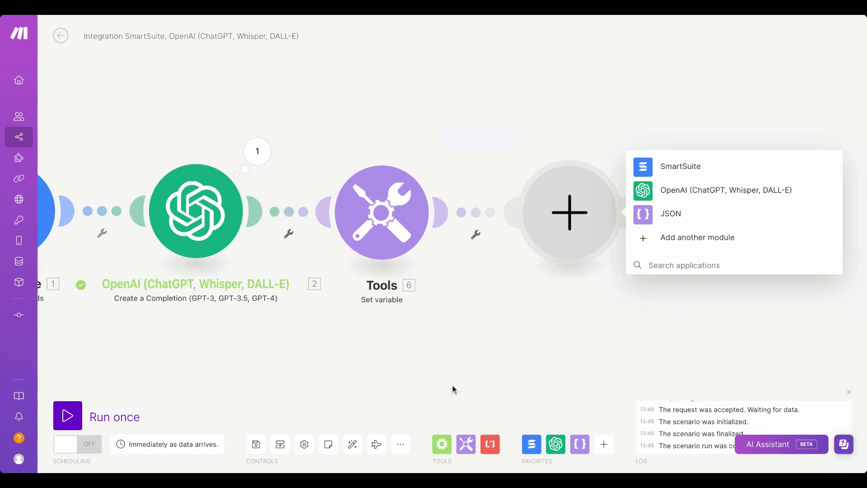
click(449, 440)
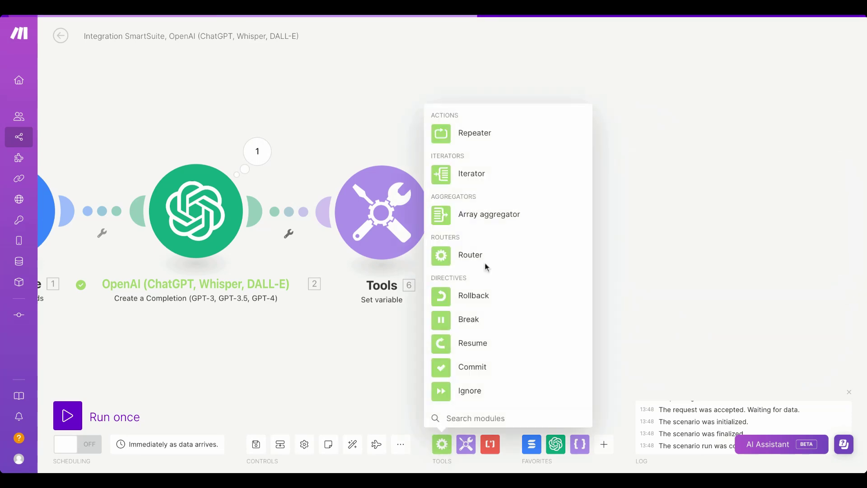
drag(474, 255, 460, 175)
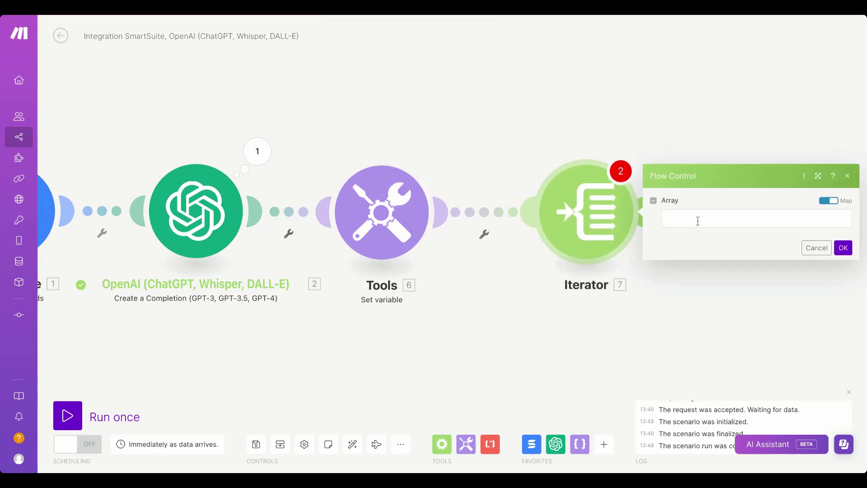
click(697, 220)
click(523, 105)
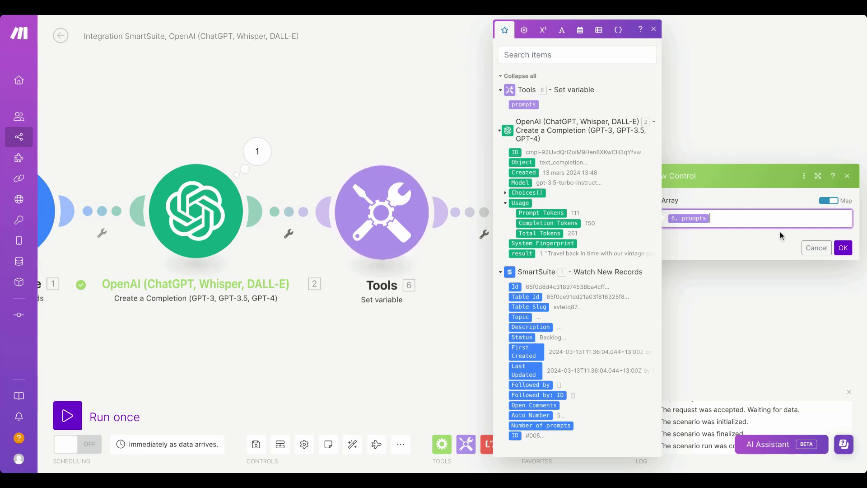
click(843, 247)
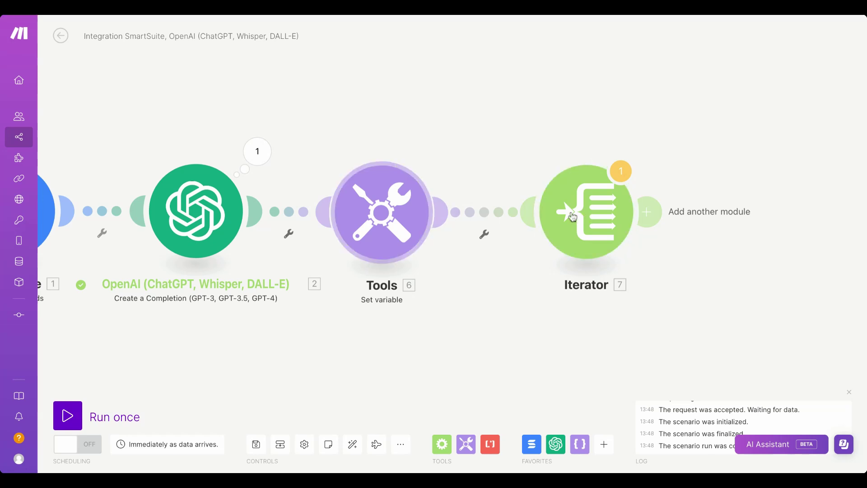
- Add a SmartSuite Create a Record module after the Iterator
click(648, 213)
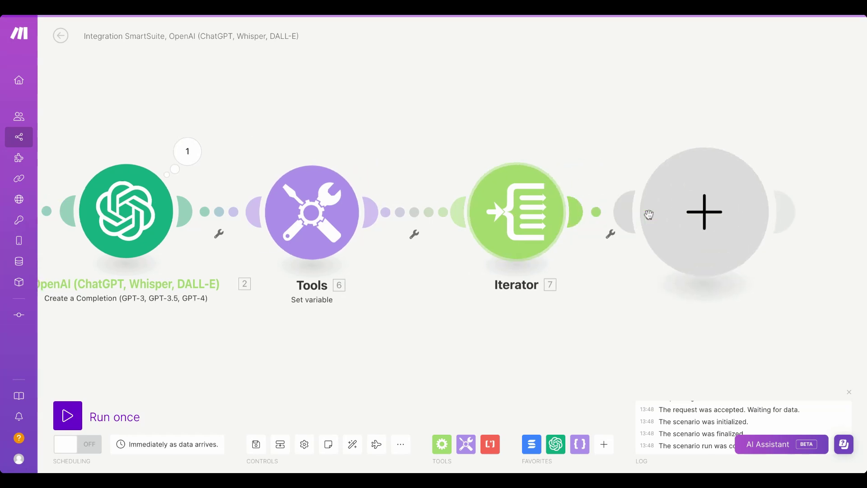
click(448, 167)
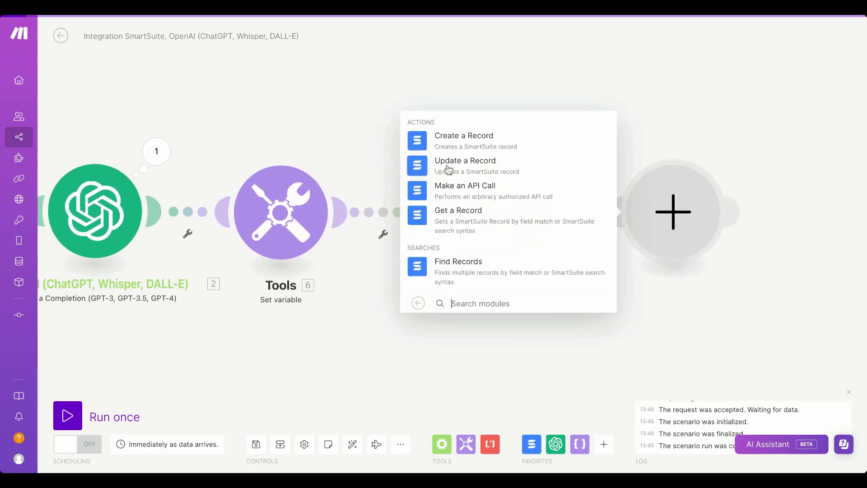
click(465, 138)
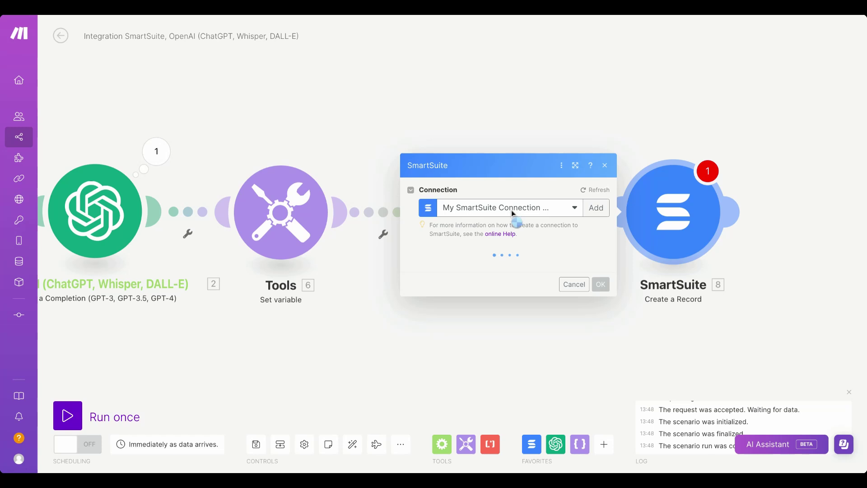
- Set the new SmartSuite record's solution to POD Solution and its table to Prompts
click(496, 250)
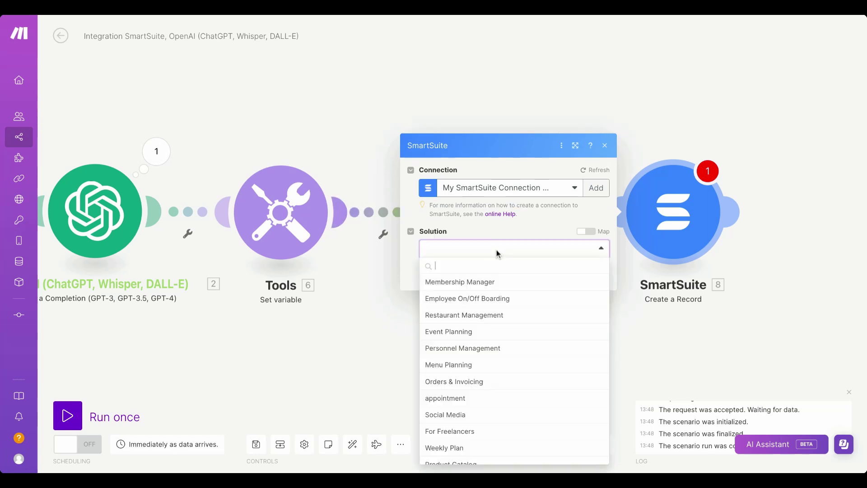
text(pos)
key(BackSpace)
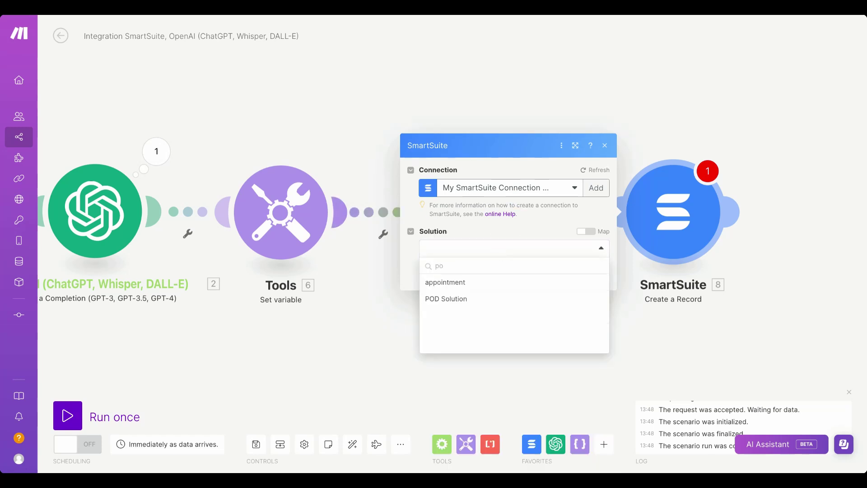
text(d)
click(444, 283)
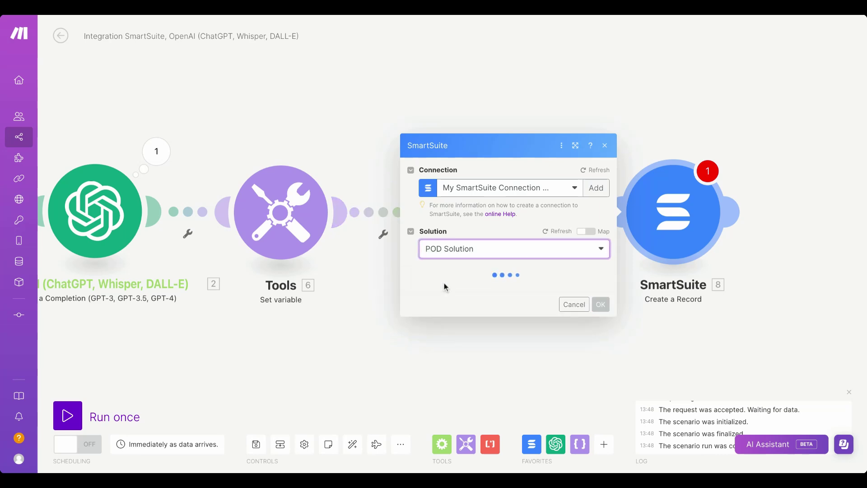
click(451, 270)
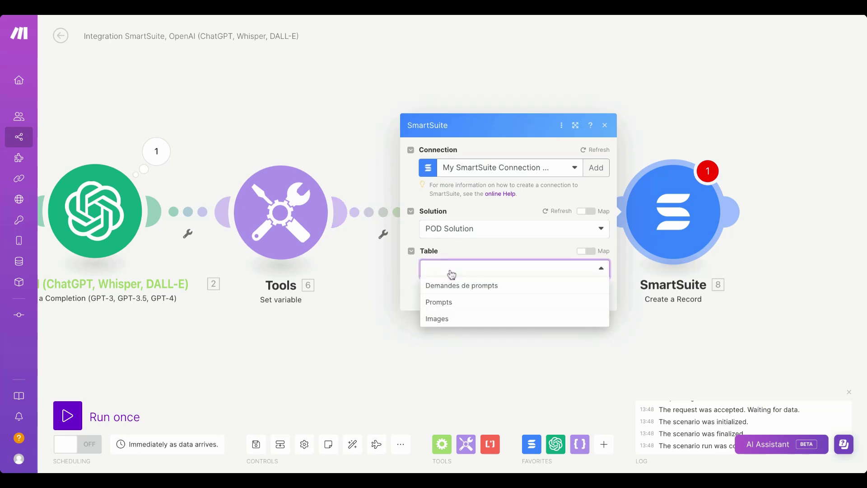
click(452, 302)
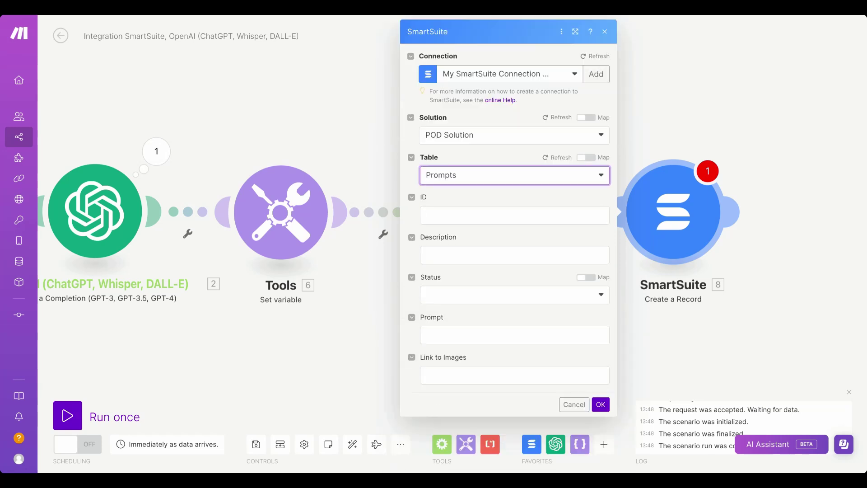
- Map the Iterator's Value to the record's Prompt field and save the module
click(450, 334)
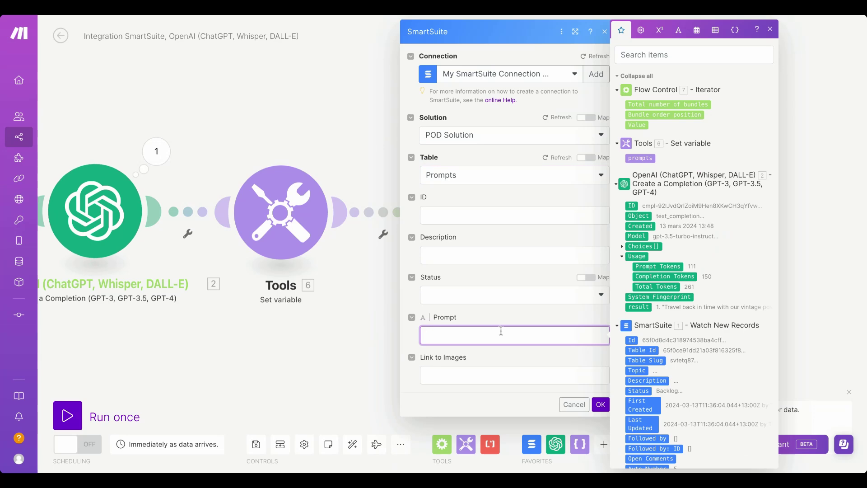
click(640, 124)
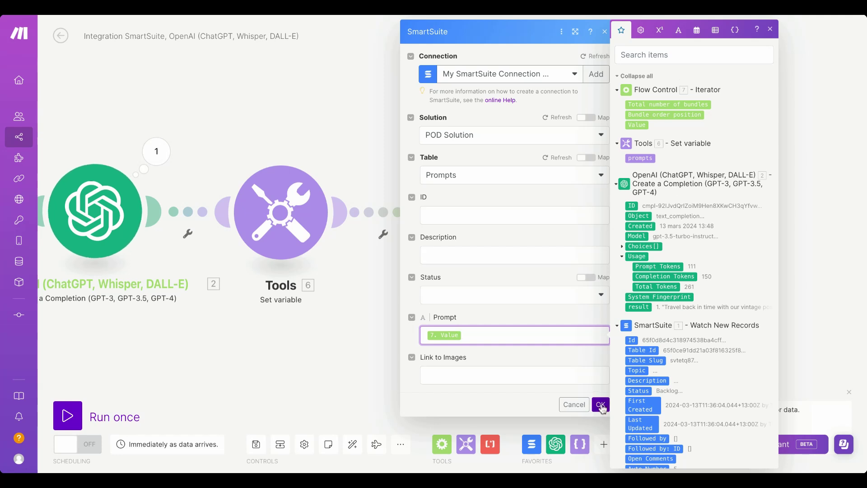
click(601, 405)
key(ctrl+a)
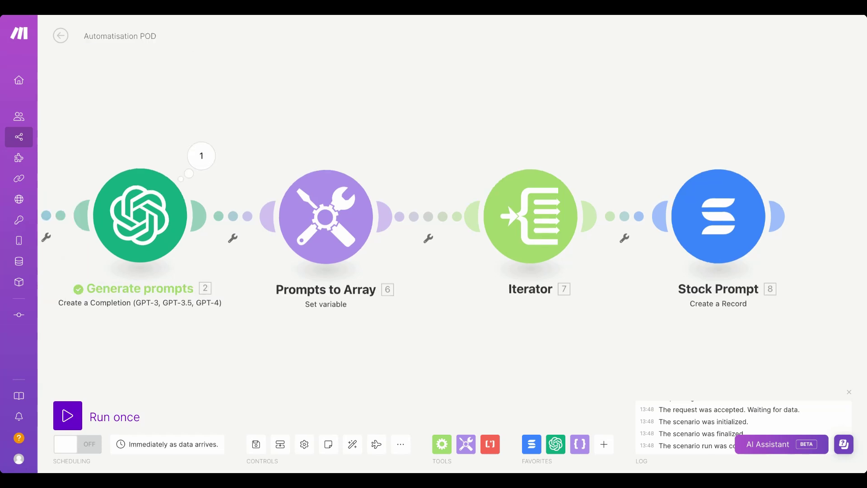
right_click(711, 224)
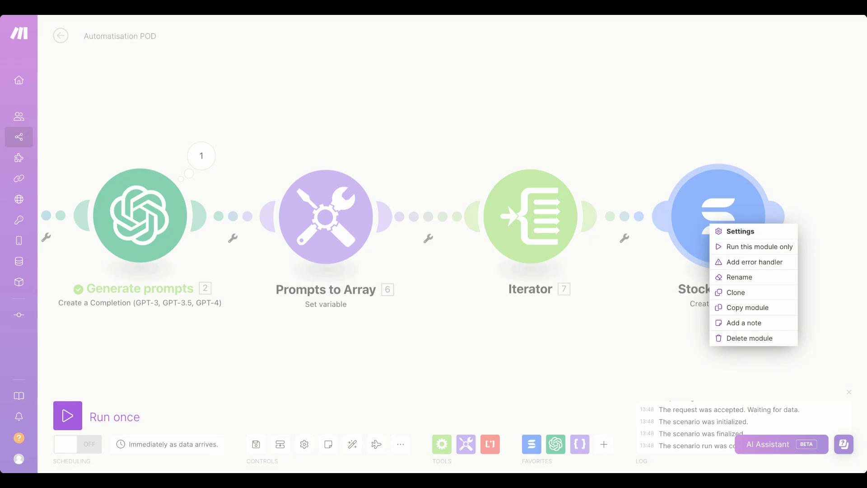
click(350, 360)
scroll(274, 352, left, 10)
scroll(274, 352, right, 10)
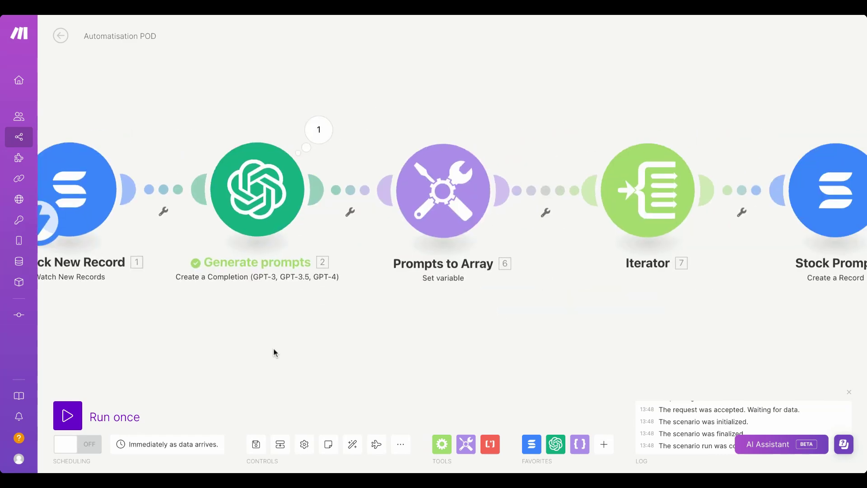
scroll(742, 74, right, 10)
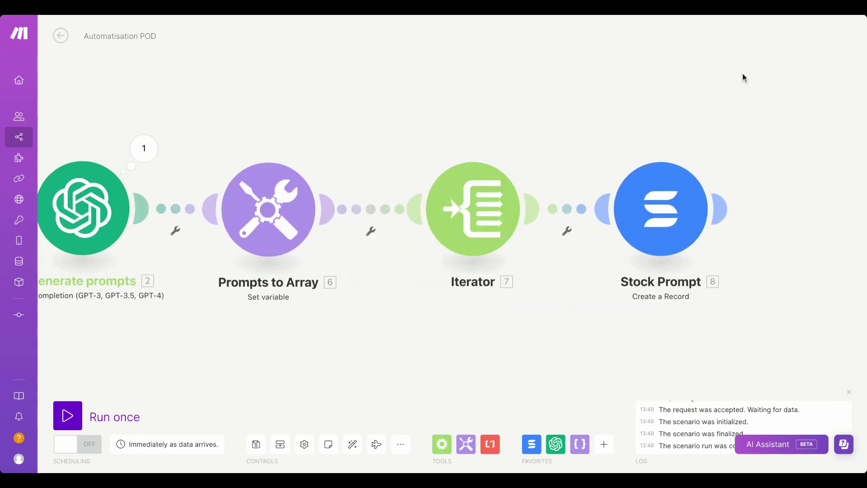
- Add an OpenAI Generate an Image module after the Stock Prompt module
scroll(515, 99, right, 5)
scroll(515, 99, up, 2)
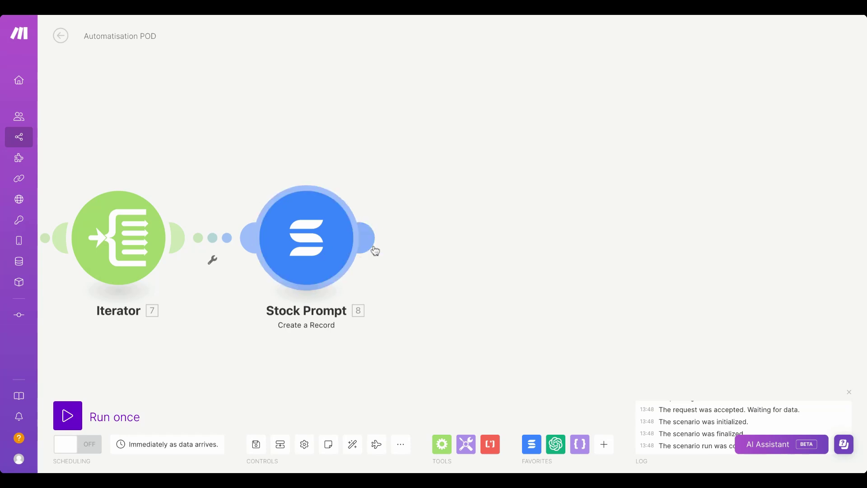
click(555, 445)
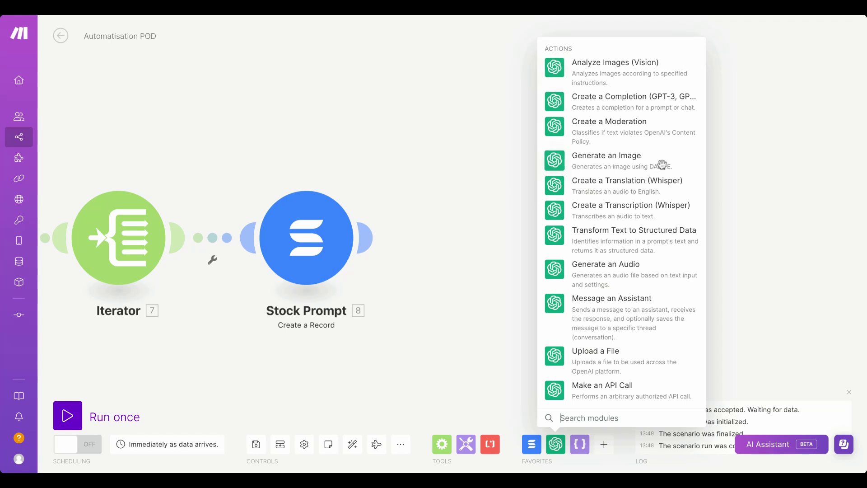
click(606, 159)
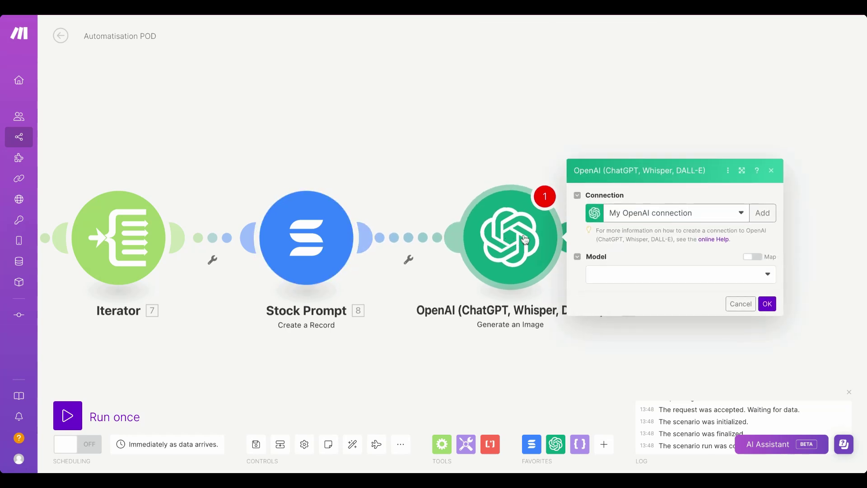
- Set the image module's model to Dall-E 3, map the Stock Prompt record's Prompt as its prompt, and save it
click(638, 275)
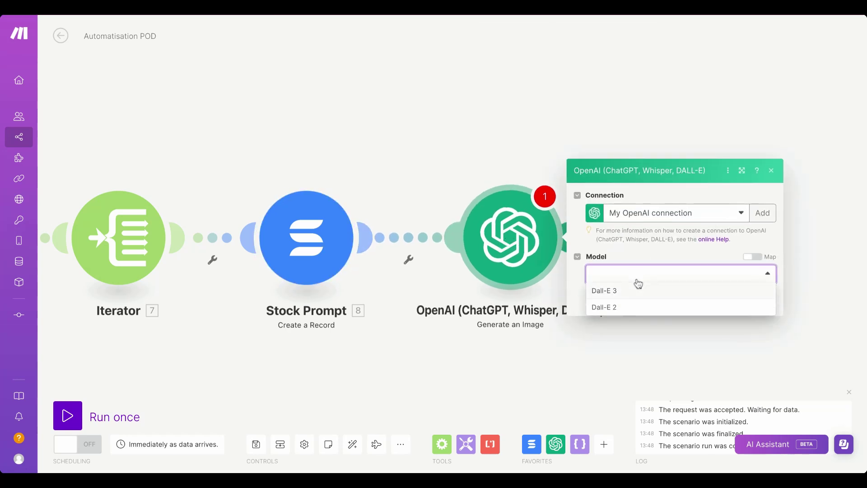
click(631, 291)
click(632, 286)
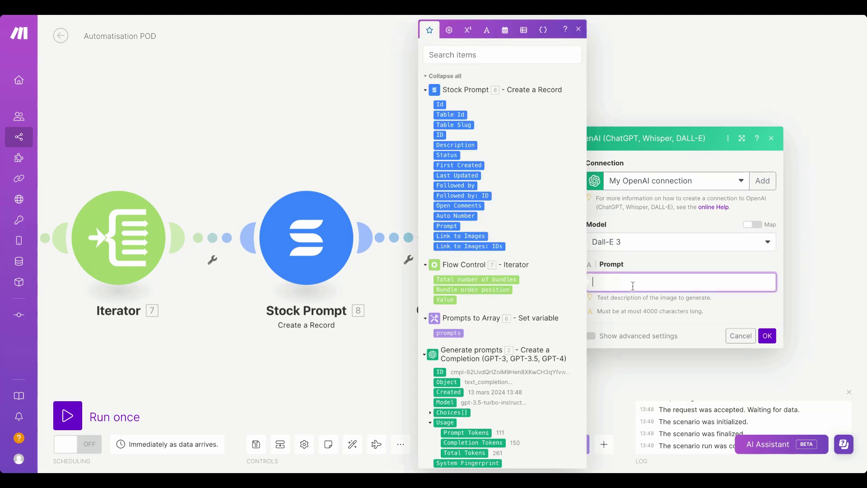
scroll(466, 319, down, 4)
scroll(461, 247, up, 3)
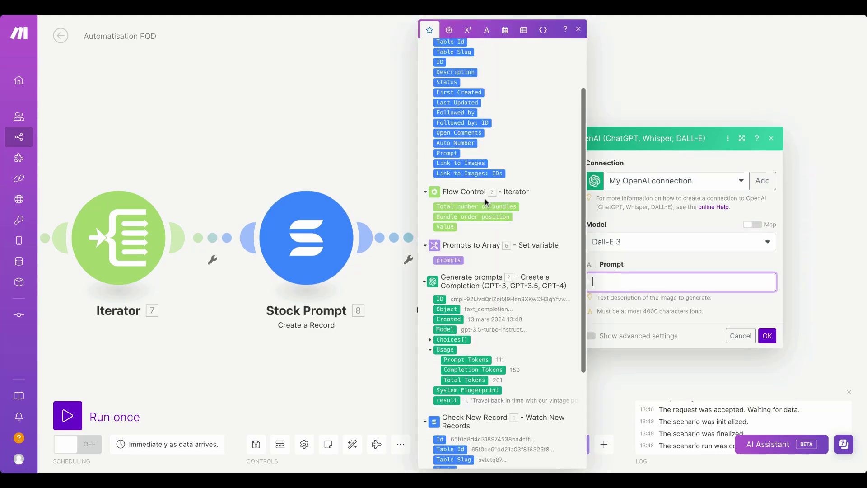
scroll(461, 248, up, 3)
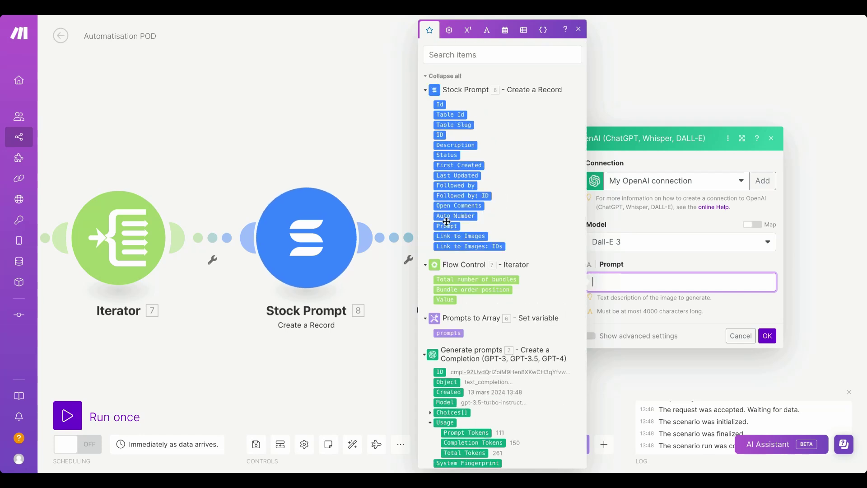
drag(445, 225, 615, 289)
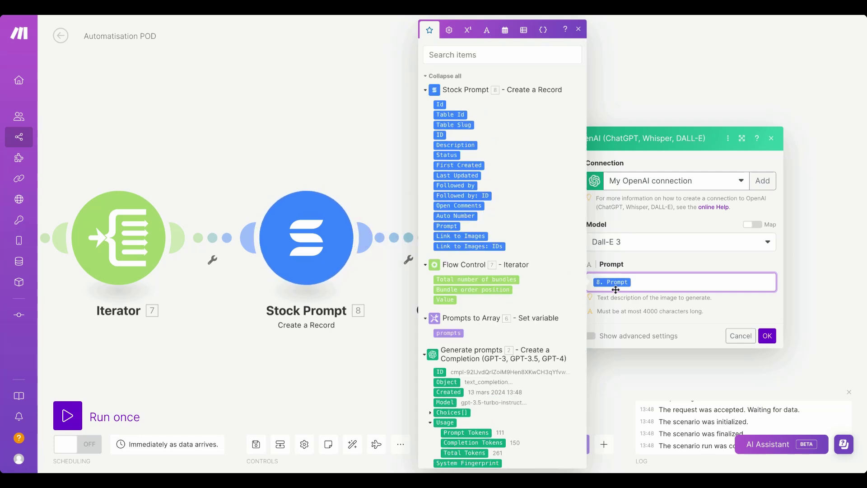
click(766, 336)
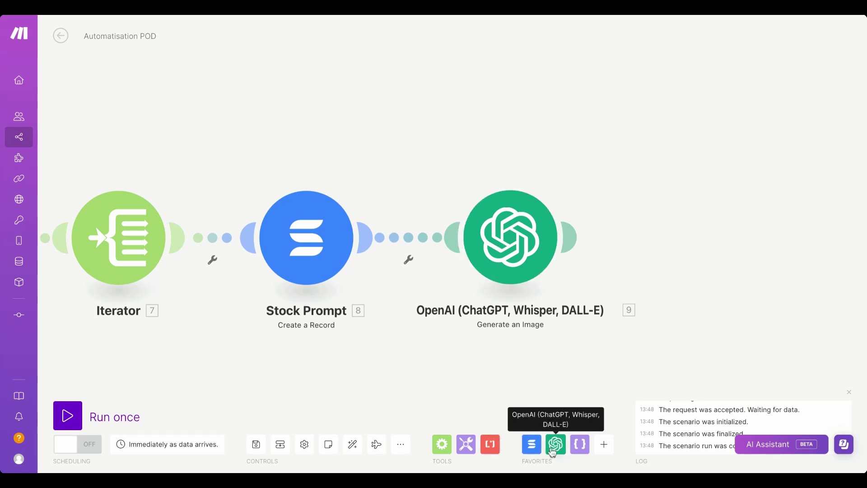
- Add a SmartSuite Create a Record module after the Generate an Image module and open its settings
click(533, 446)
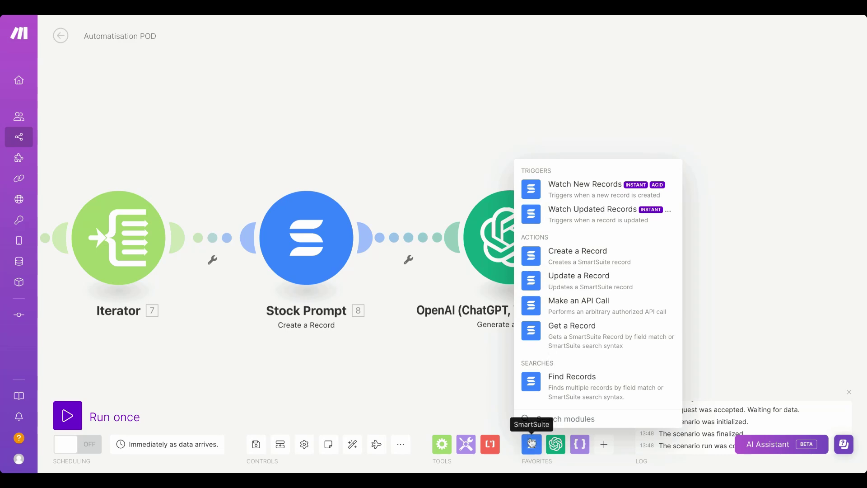
click(573, 255)
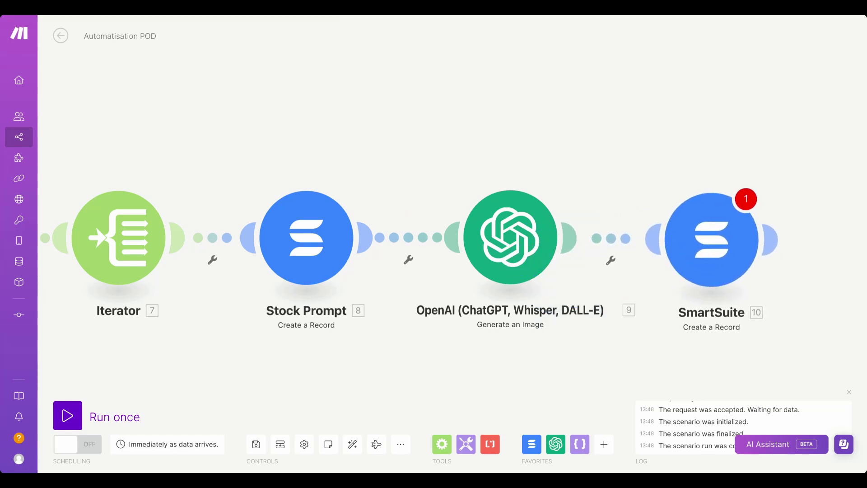
click(722, 239)
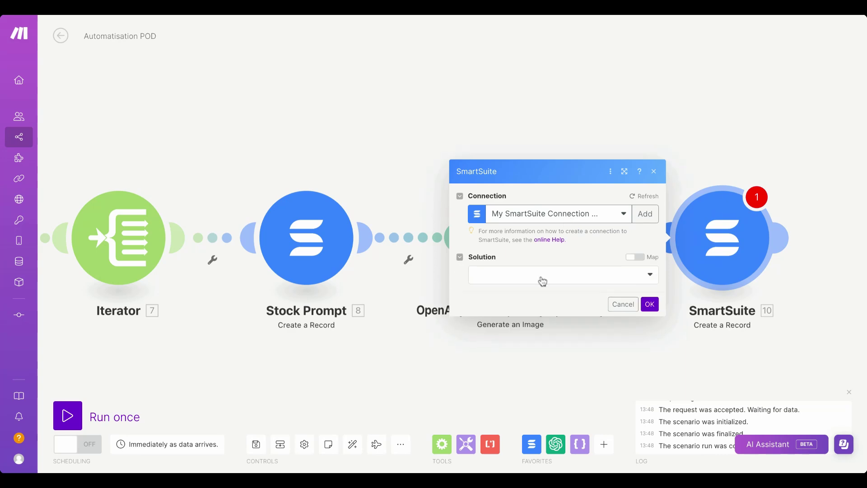
- Choose POD Solution as the solution and Images as the table for the image record
click(543, 280)
text(pod)
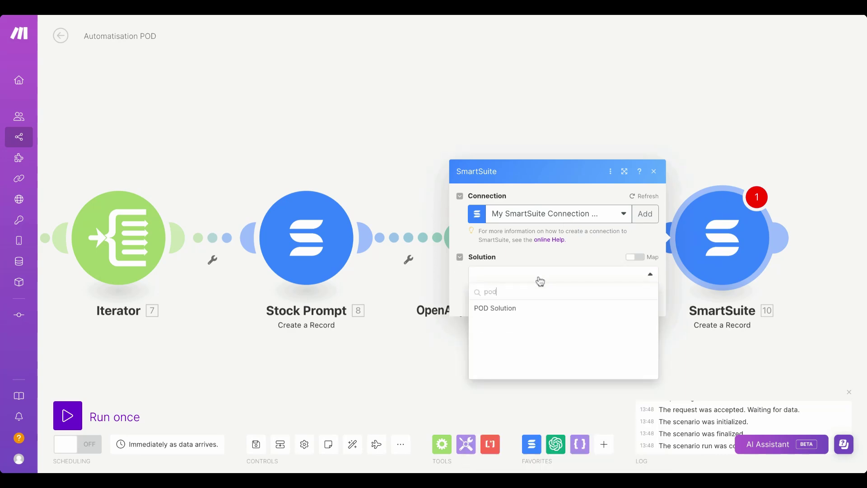
click(510, 312)
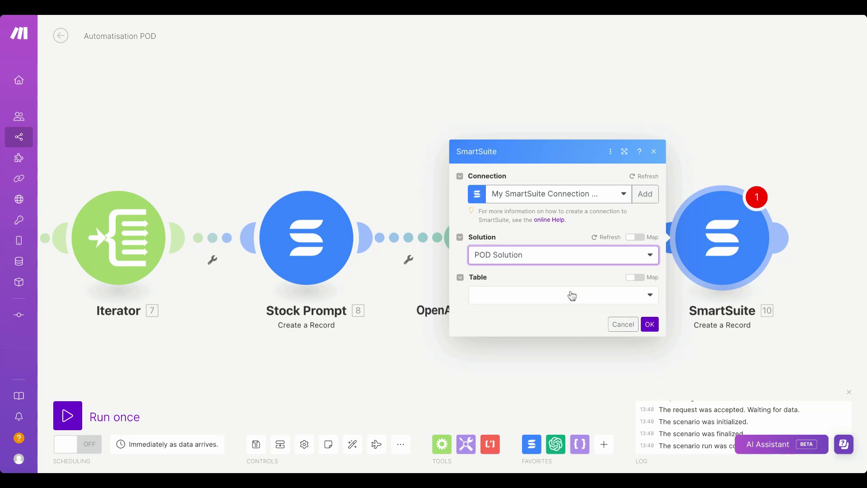
click(572, 295)
click(507, 345)
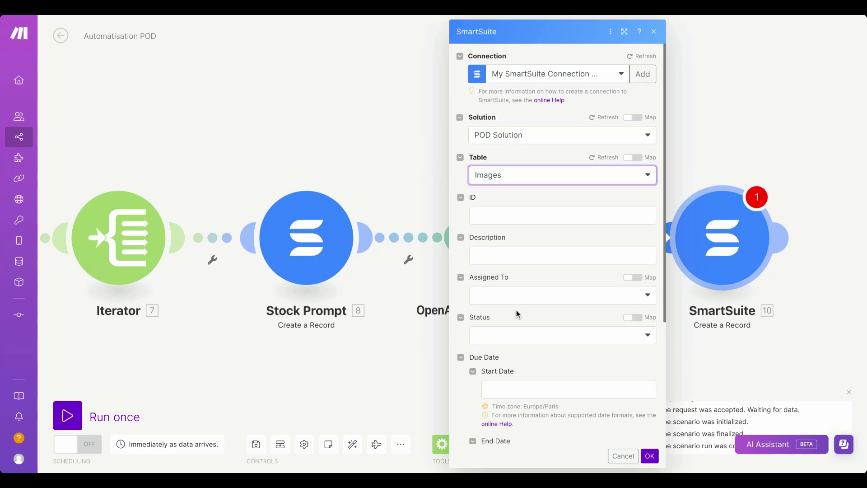
- Add an item to the record's Image field and use the OpenAI Generate an Image output as its file
scroll(522, 262, down, 2)
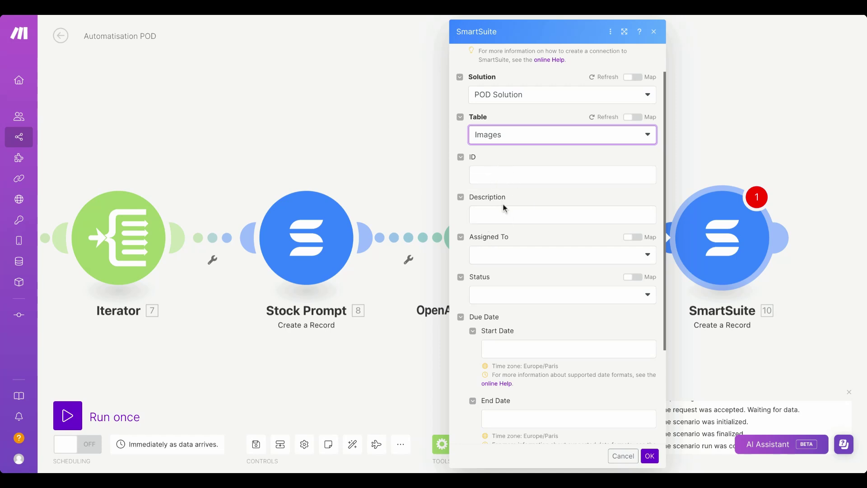
scroll(492, 343, down, 3)
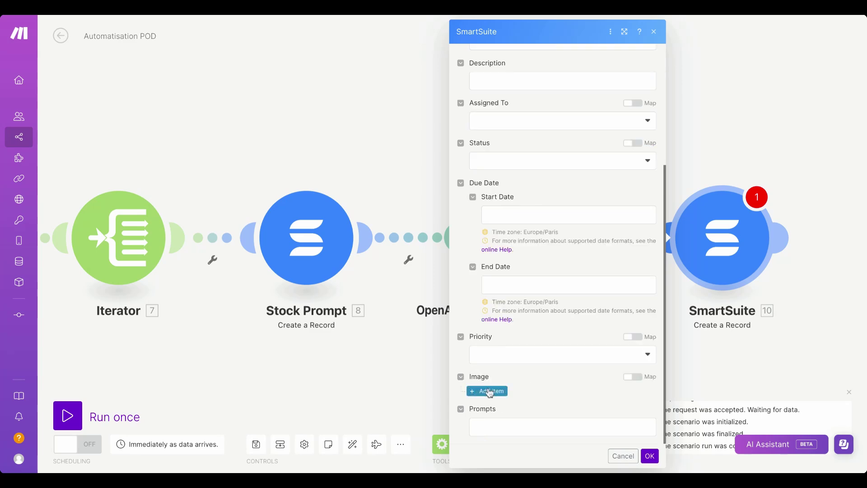
click(488, 392)
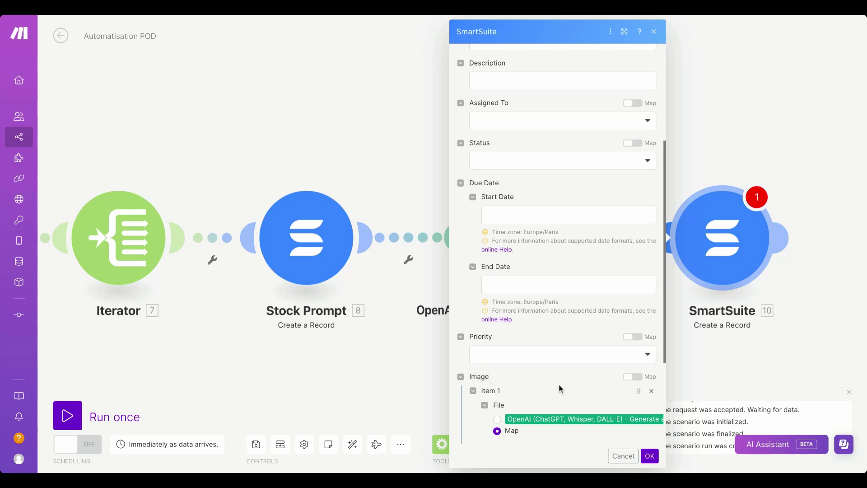
scroll(559, 388, down, 3)
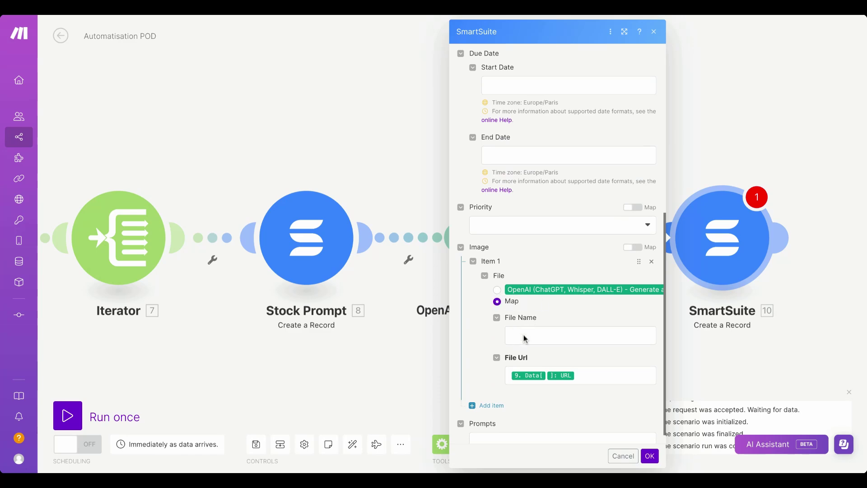
click(498, 290)
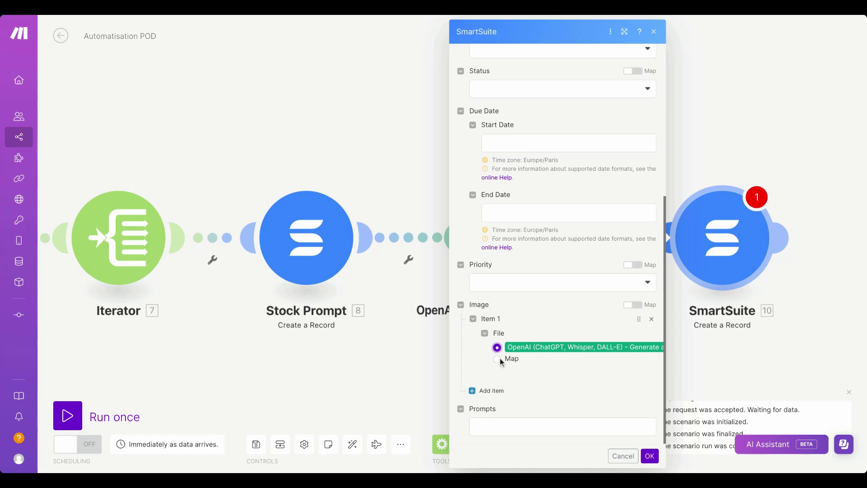
- Map the Stock Prompt record's Id to the Prompts field of the image record
click(488, 426)
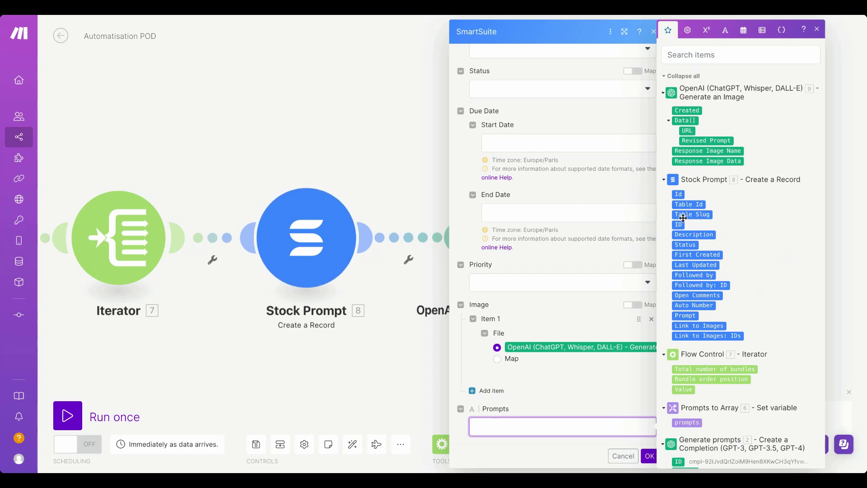
click(685, 309)
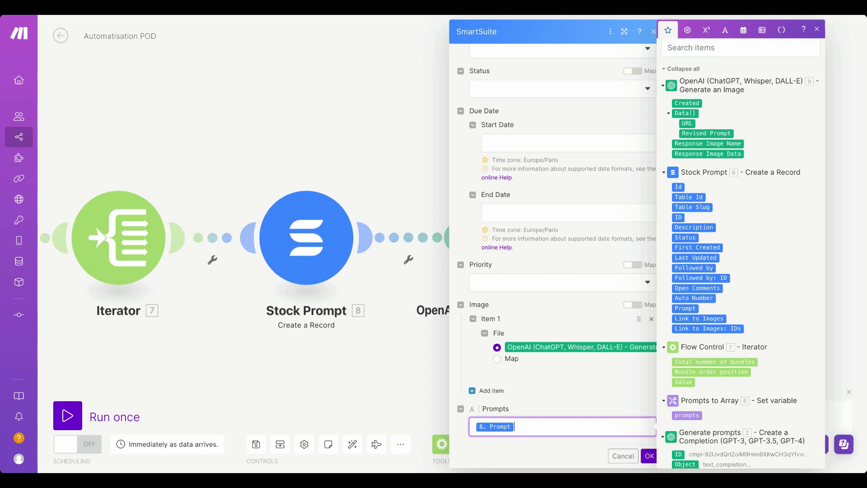
key(BackSpace)
click(678, 187)
scroll(603, 271, up, 5)
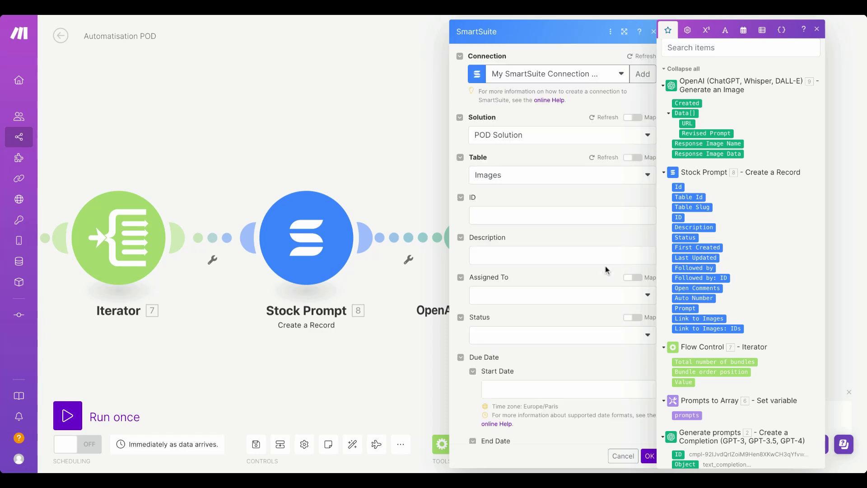
scroll(515, 205, down, 4)
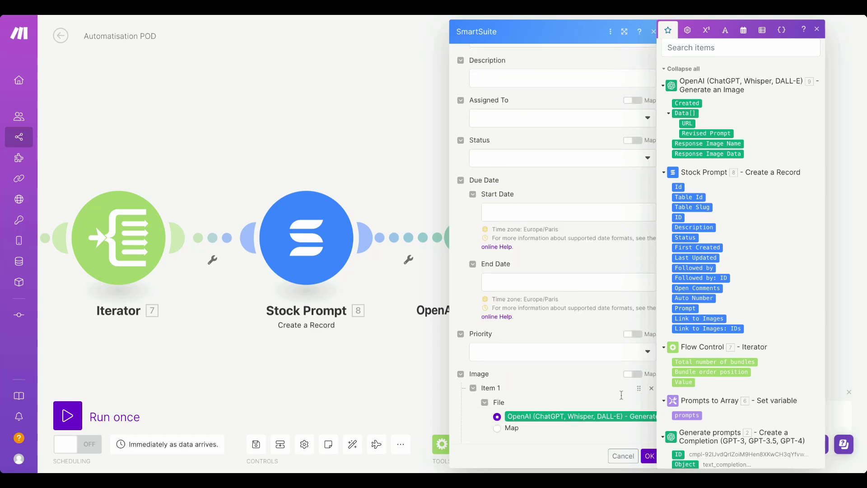
- Confirm the image record module's settings, save the scenario and run it once
click(648, 456)
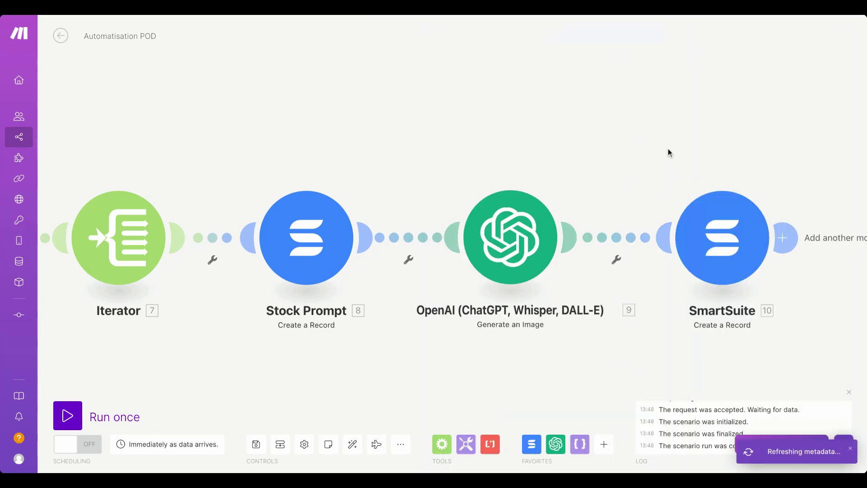
click(257, 446)
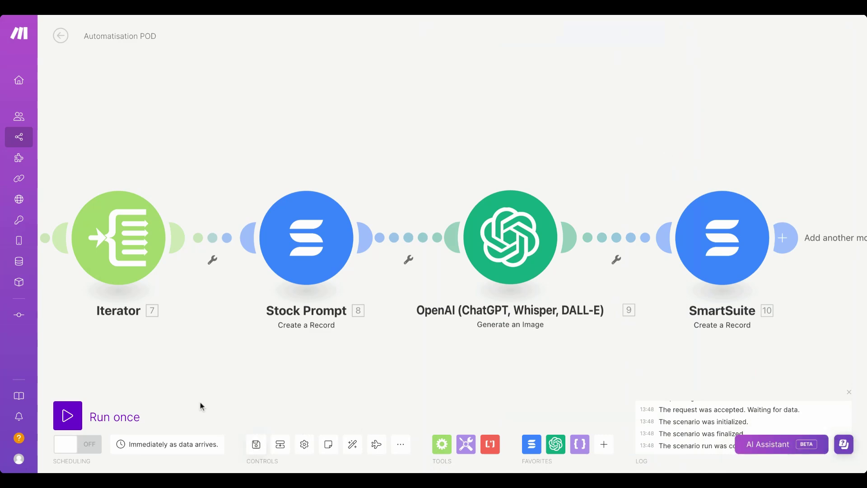
click(67, 423)
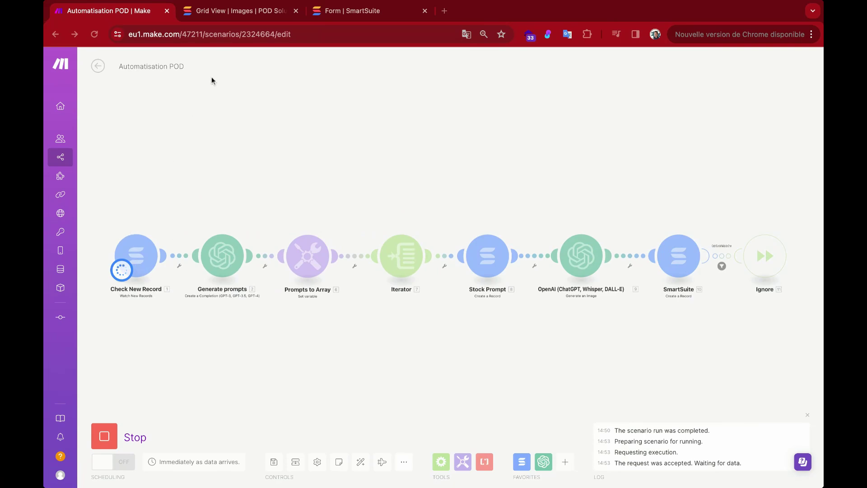
- Switch to SmartSuite, open the Form view of the Demandes de prompts table and look through the available view types
click(197, 21)
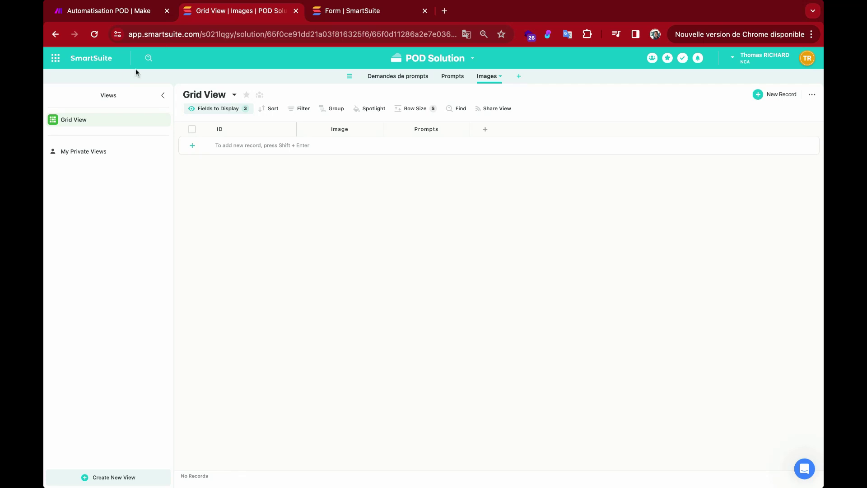
click(397, 75)
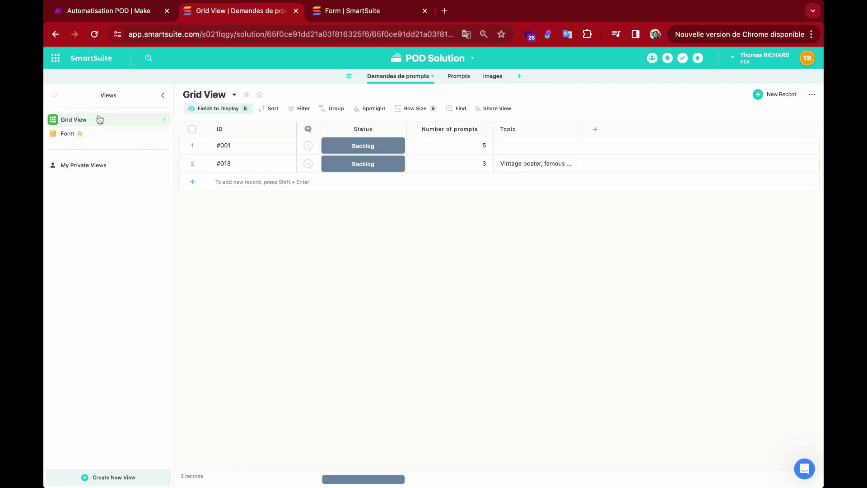
click(78, 134)
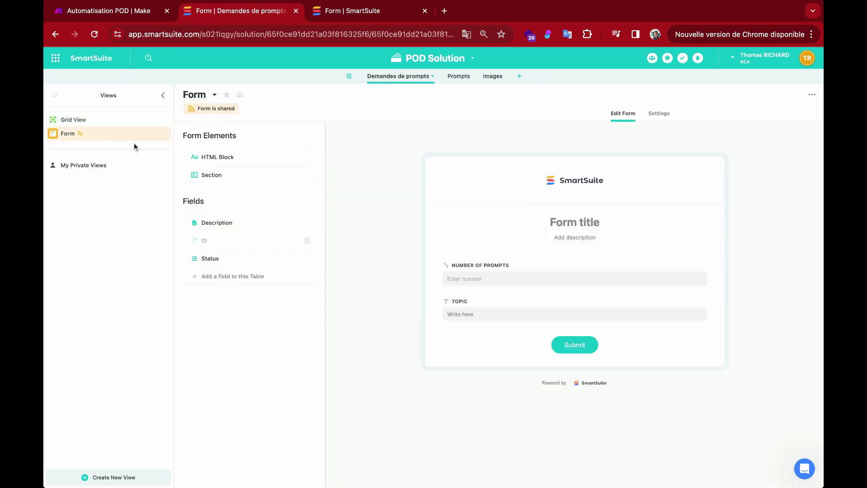
click(132, 481)
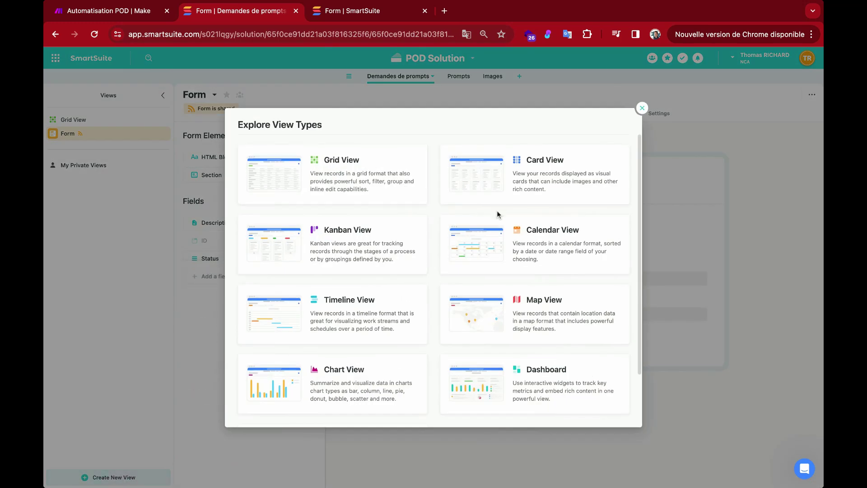
scroll(500, 245, down, 3)
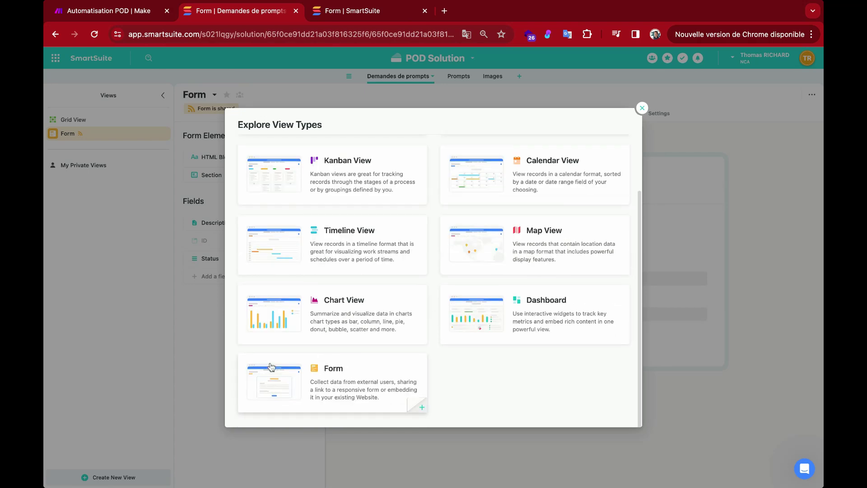
click(642, 107)
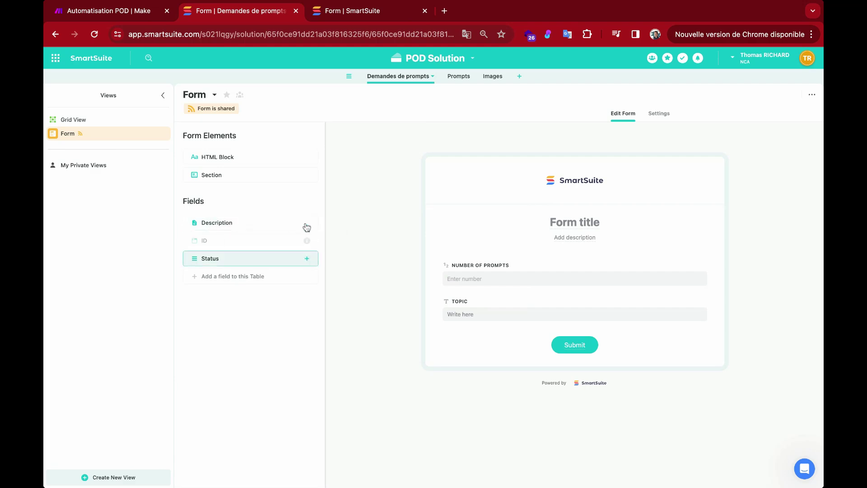
- Show the Form view's sharing link and start a new response in the shared form
click(206, 111)
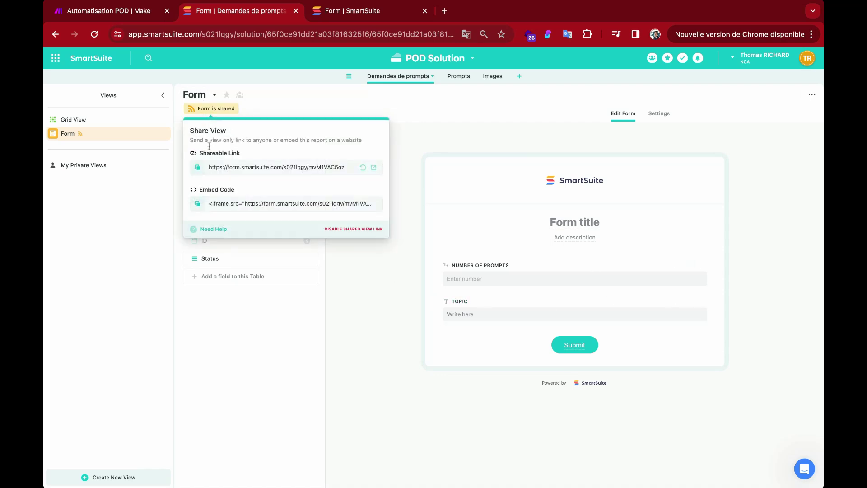
click(343, 12)
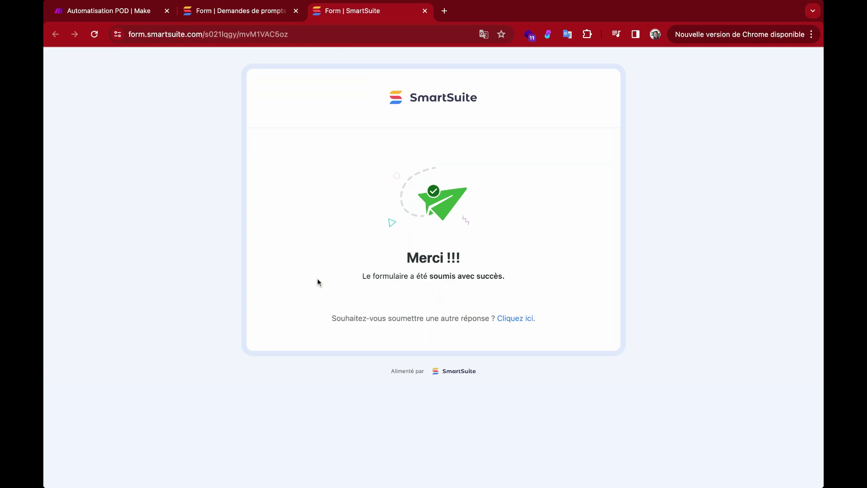
click(512, 320)
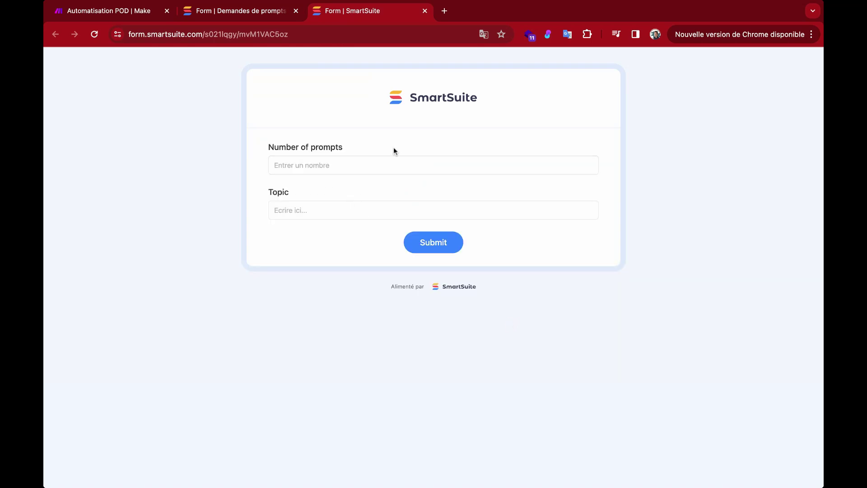
- Submit the form with 3 as the number of prompts and "an image to create a vintage poster, topic is a fmaous city" as the topic
click(341, 166)
text(3)
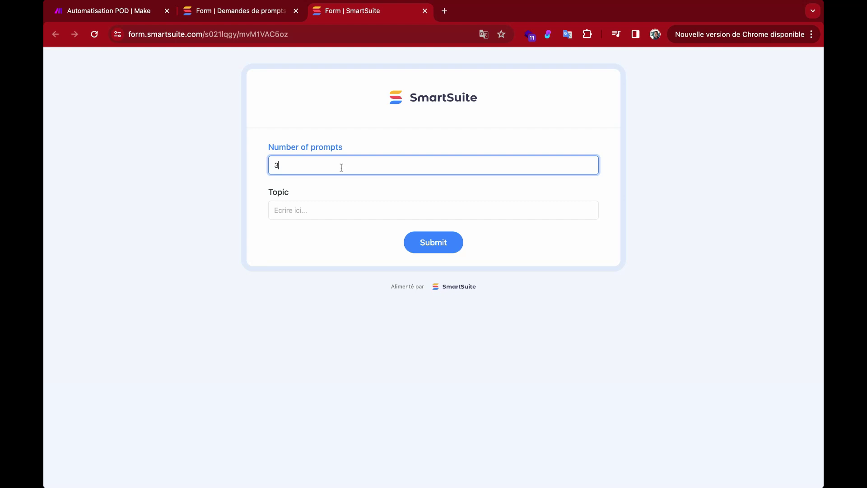
key(Tab)
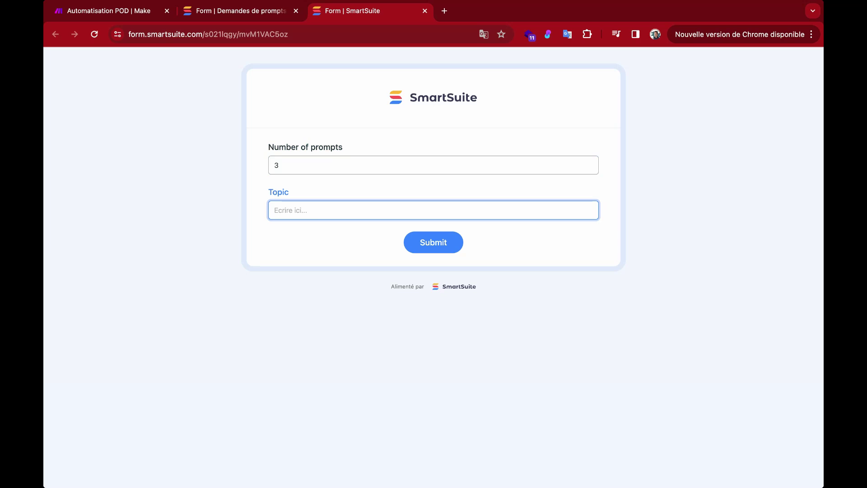
text(an image to create a)
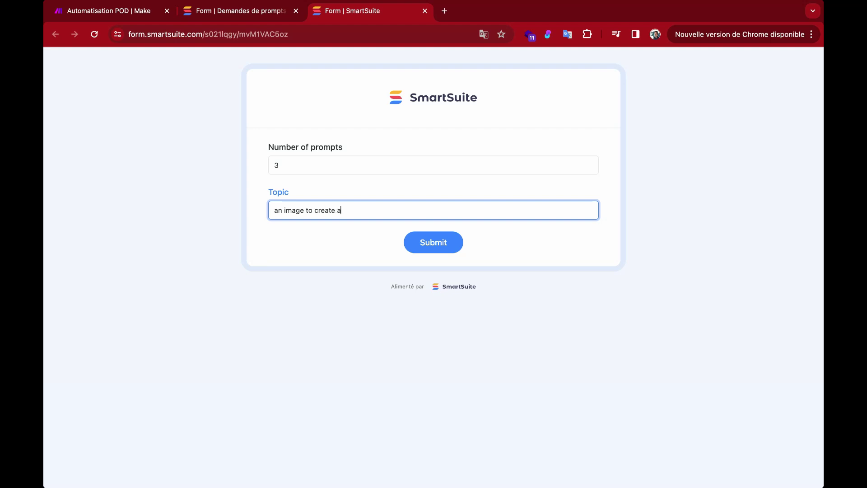
text( vintage poster, topic is a fmaous city)
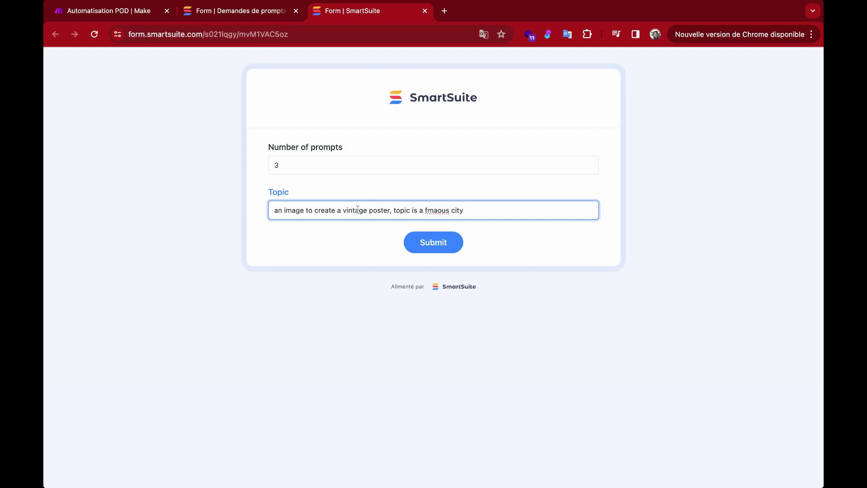
click(433, 242)
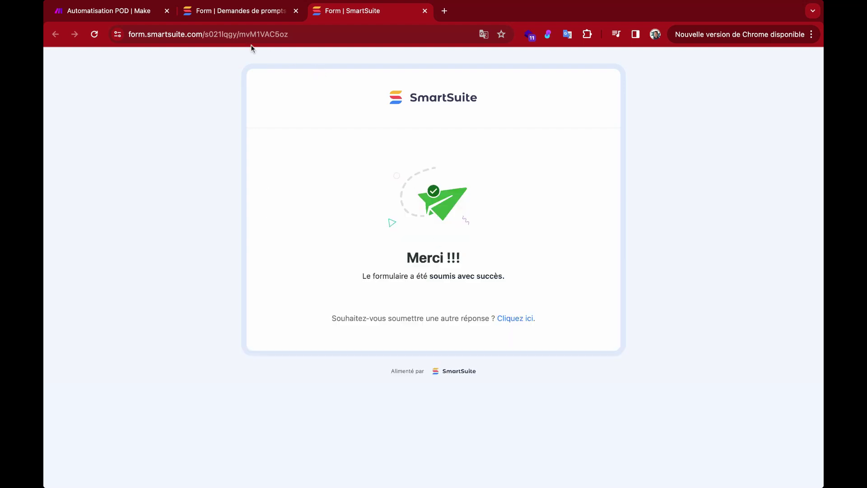
- Check the scenario run in Make, then inspect the Prompts and Images tables in SmartSuite for the generated records
click(125, 13)
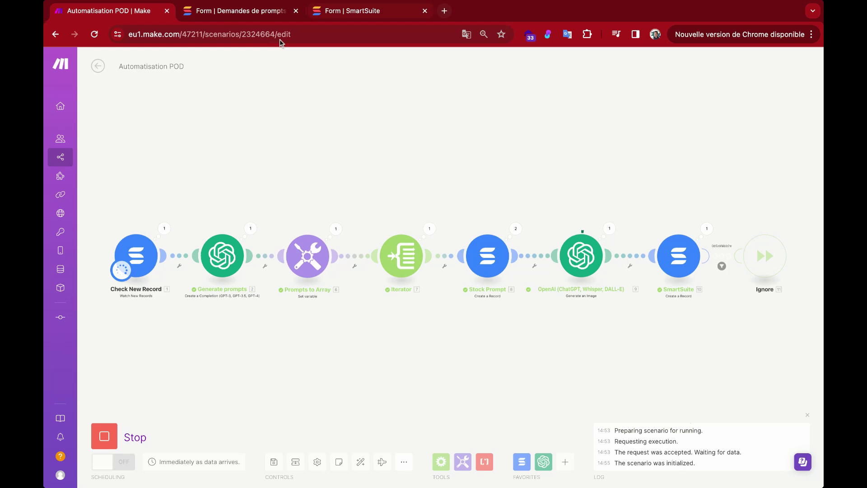
click(246, 11)
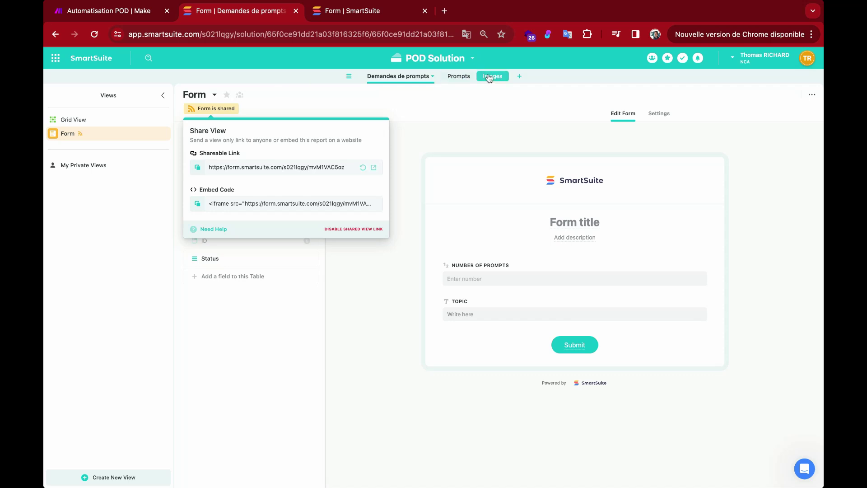
click(458, 76)
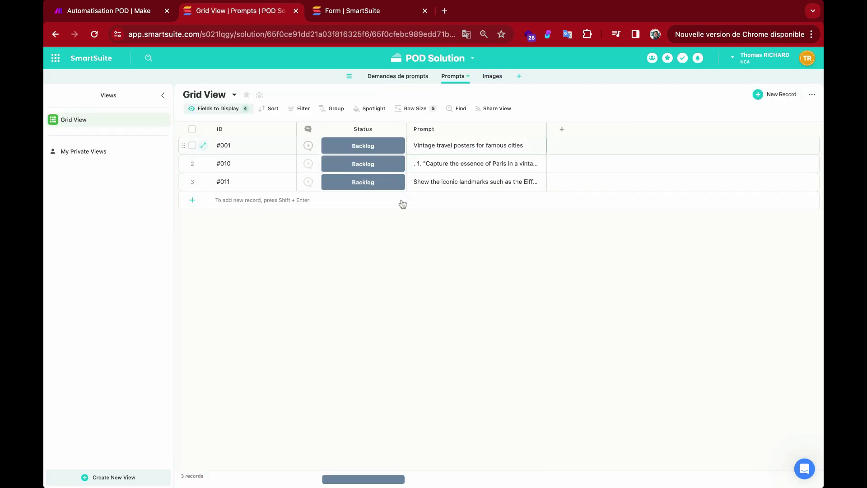
click(491, 78)
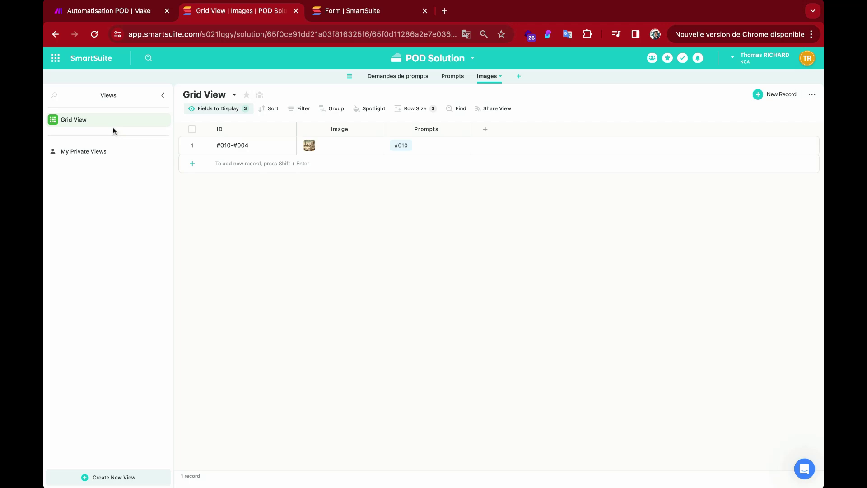
- Create a public Card View for the Images table
click(127, 475)
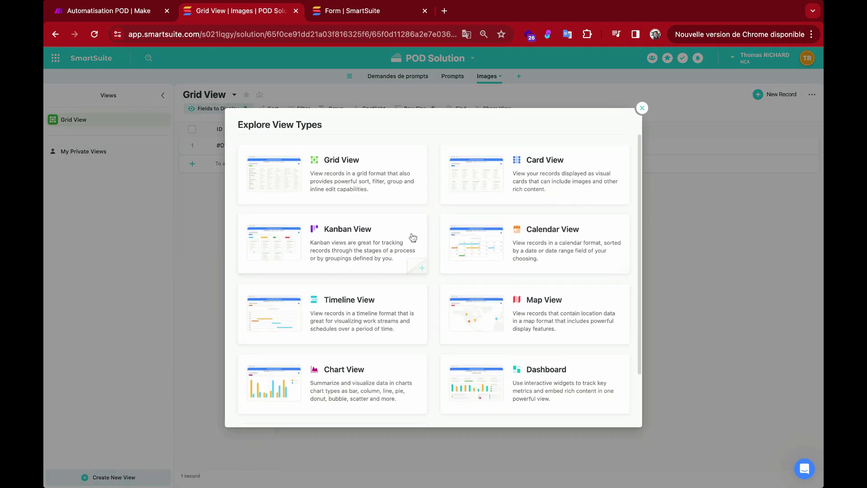
click(537, 170)
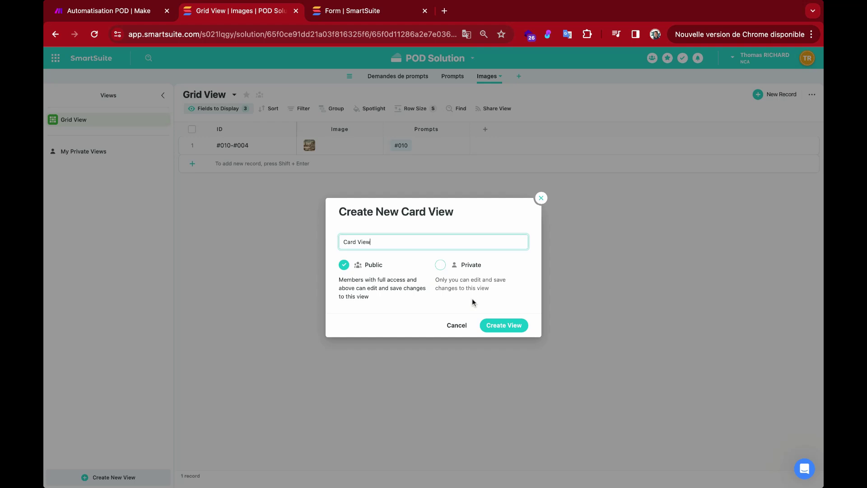
click(499, 323)
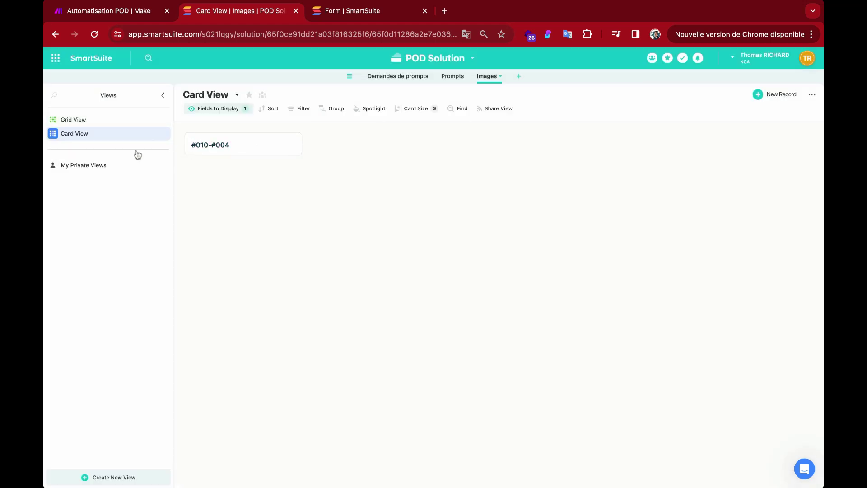
- Set the Card View's cover to the Image field
click(213, 109)
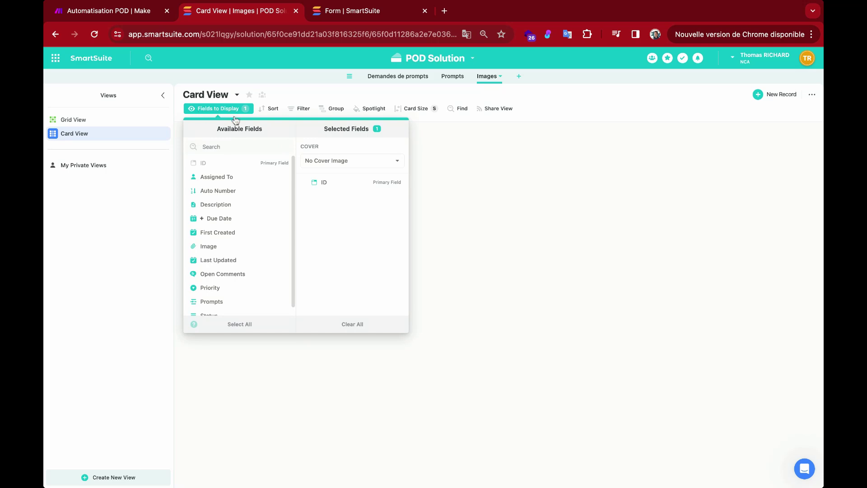
click(331, 163)
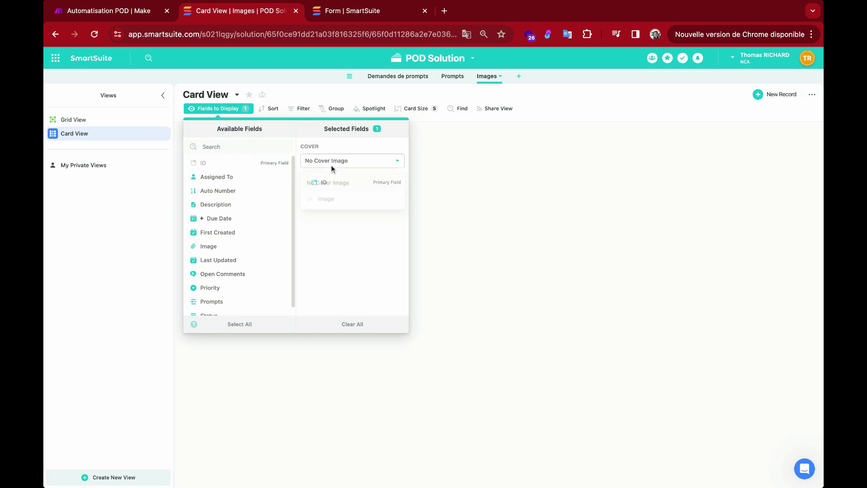
click(333, 196)
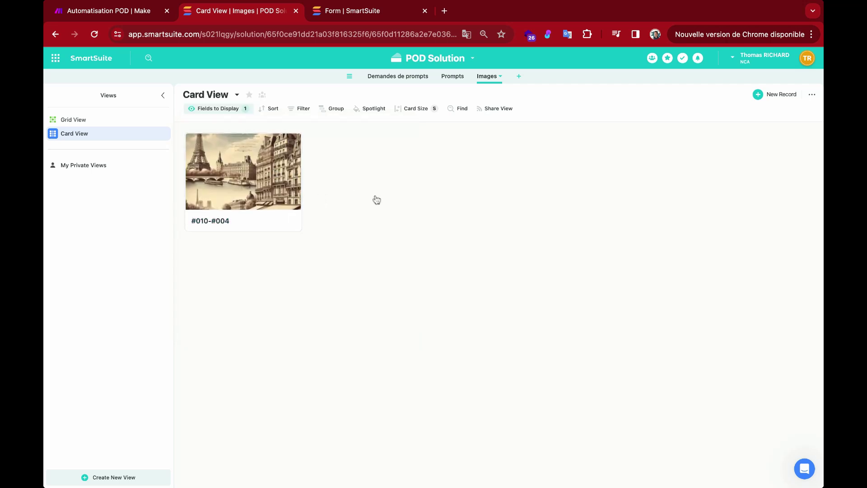
- View the image of record #010-#004 full size and exit the record without saving
click(240, 188)
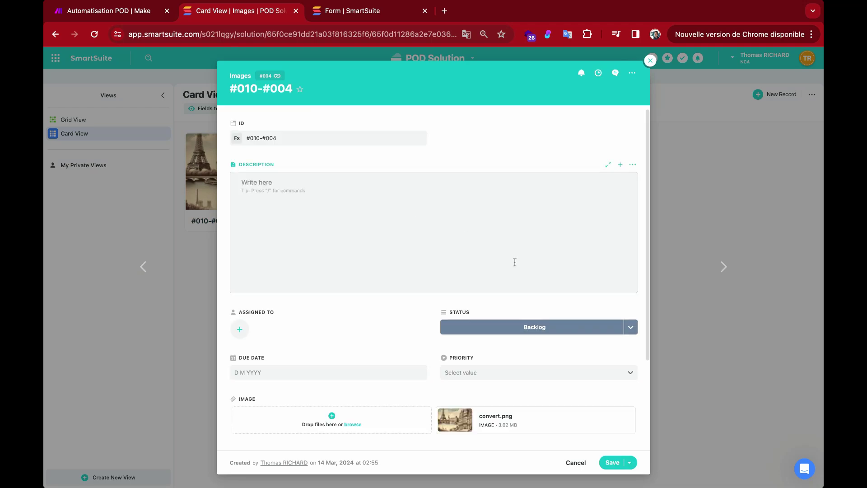
scroll(515, 262, down, 3)
click(450, 331)
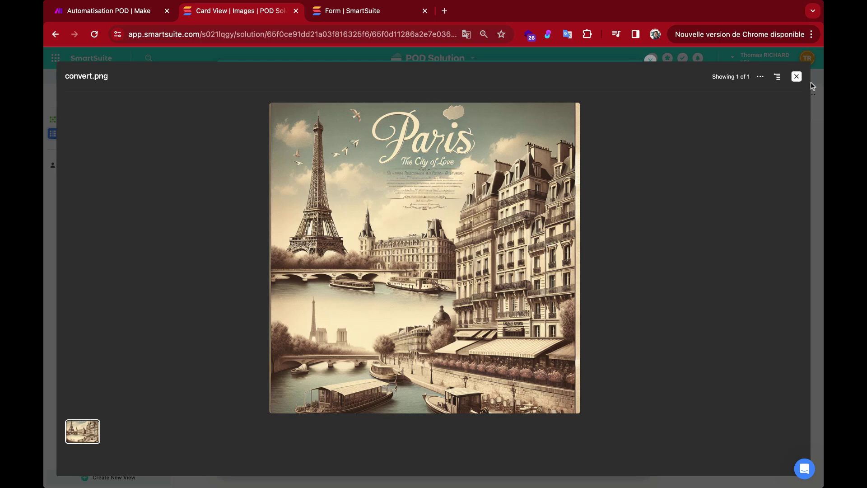
click(796, 76)
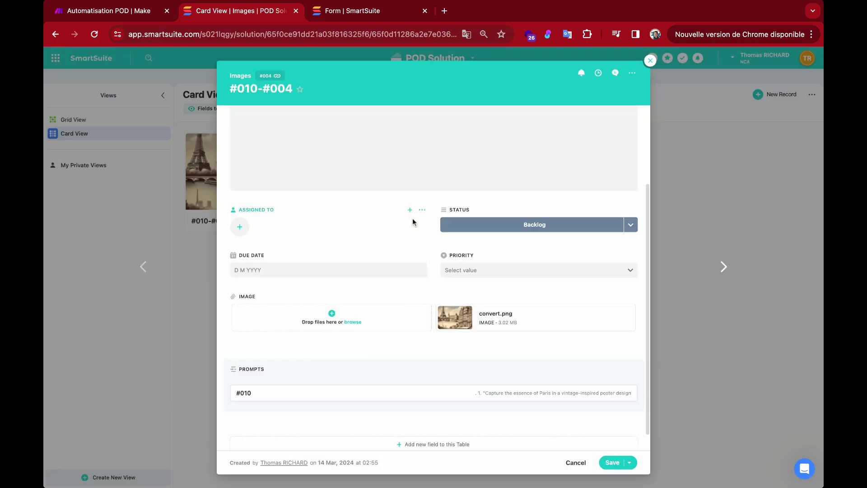
key(Escape)
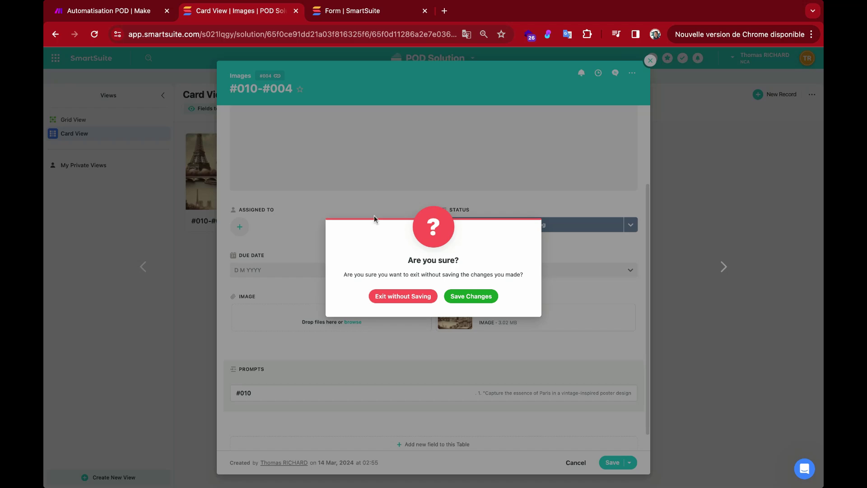
click(401, 297)
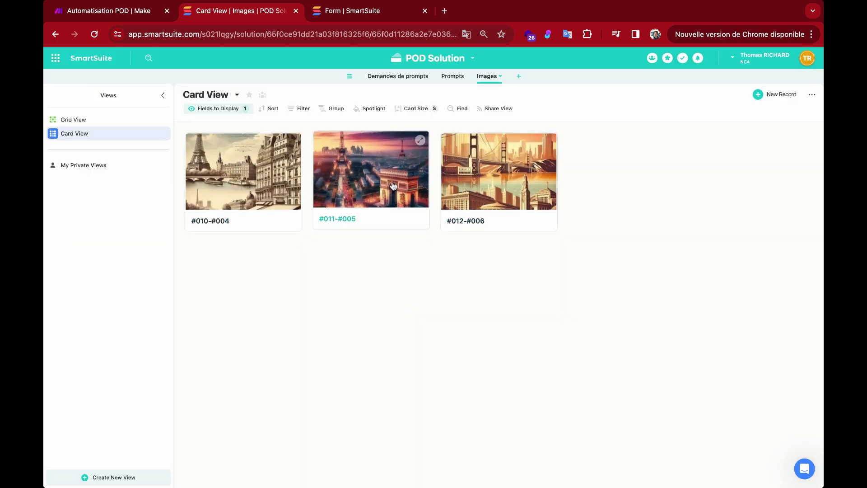
- View the image of record #011-#005 full size and close the record with its changes saved
click(376, 185)
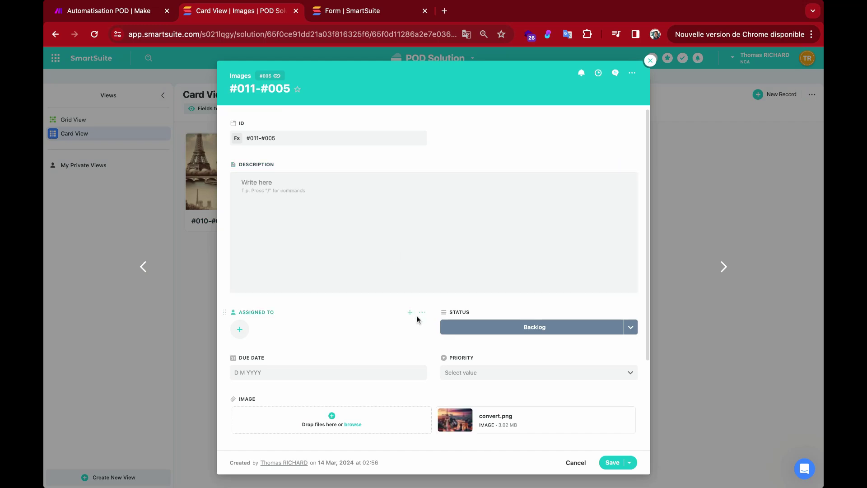
click(451, 417)
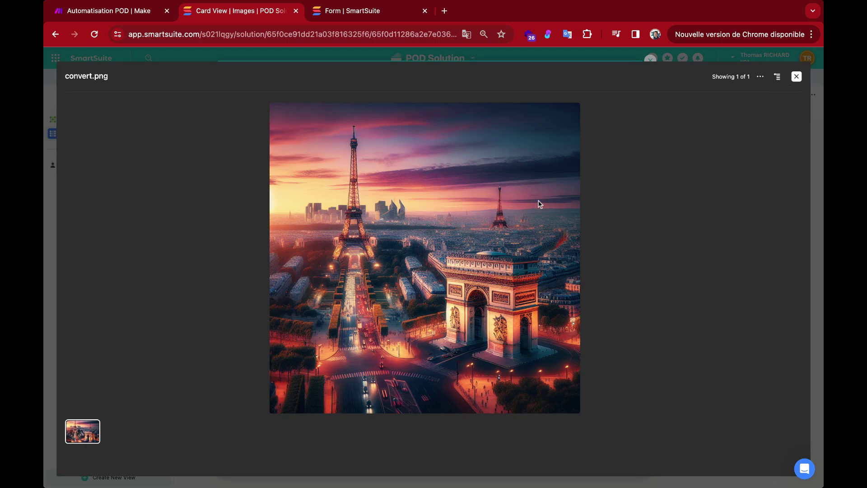
click(797, 77)
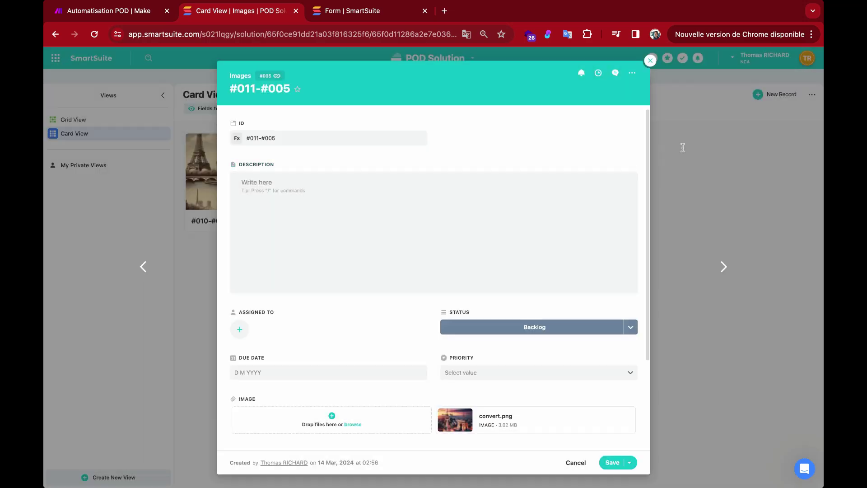
click(683, 148)
click(457, 297)
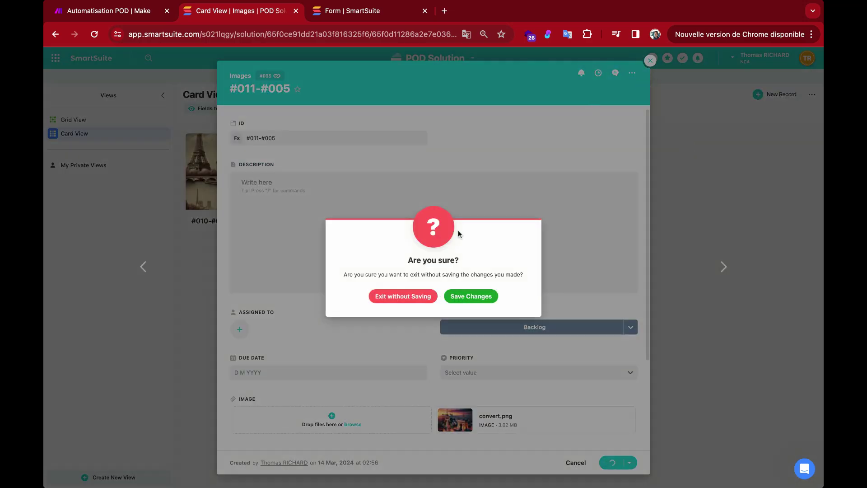
- View the image of record #012-#006 full size and close the record with its changes saved
click(467, 201)
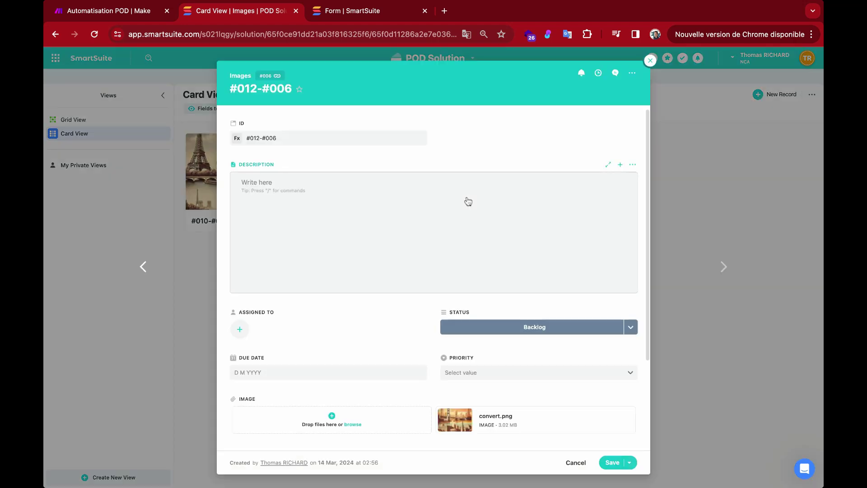
click(465, 427)
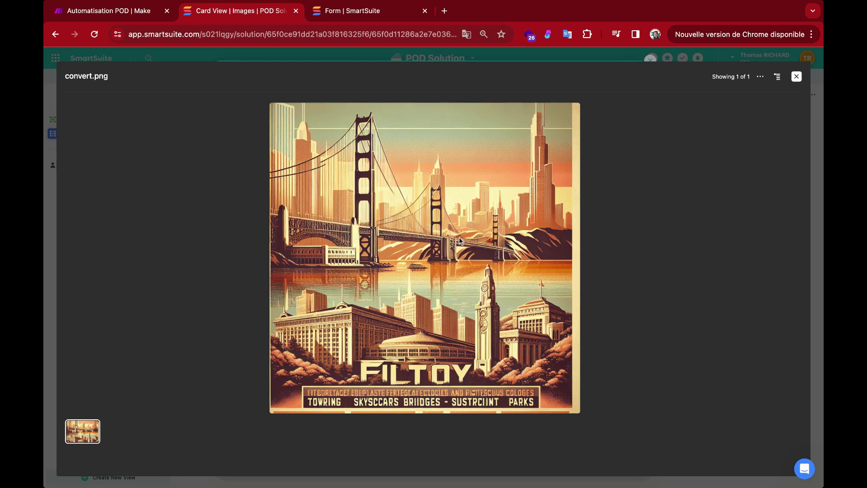
click(797, 77)
click(650, 61)
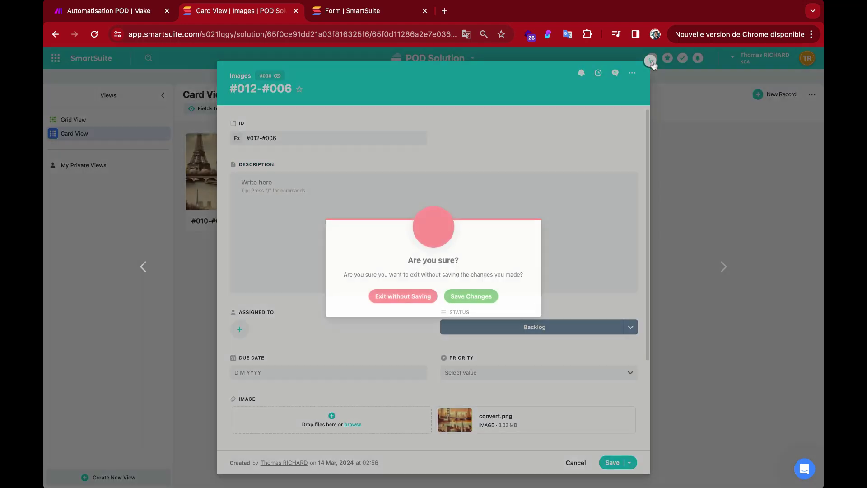
click(471, 297)
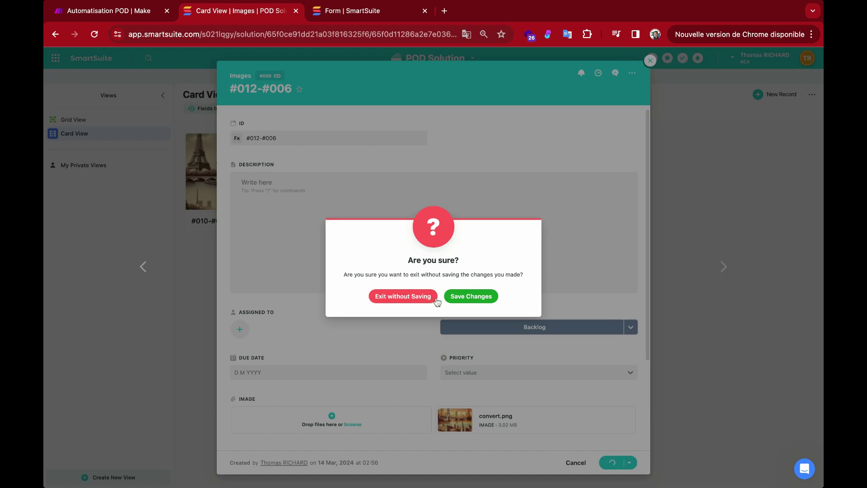